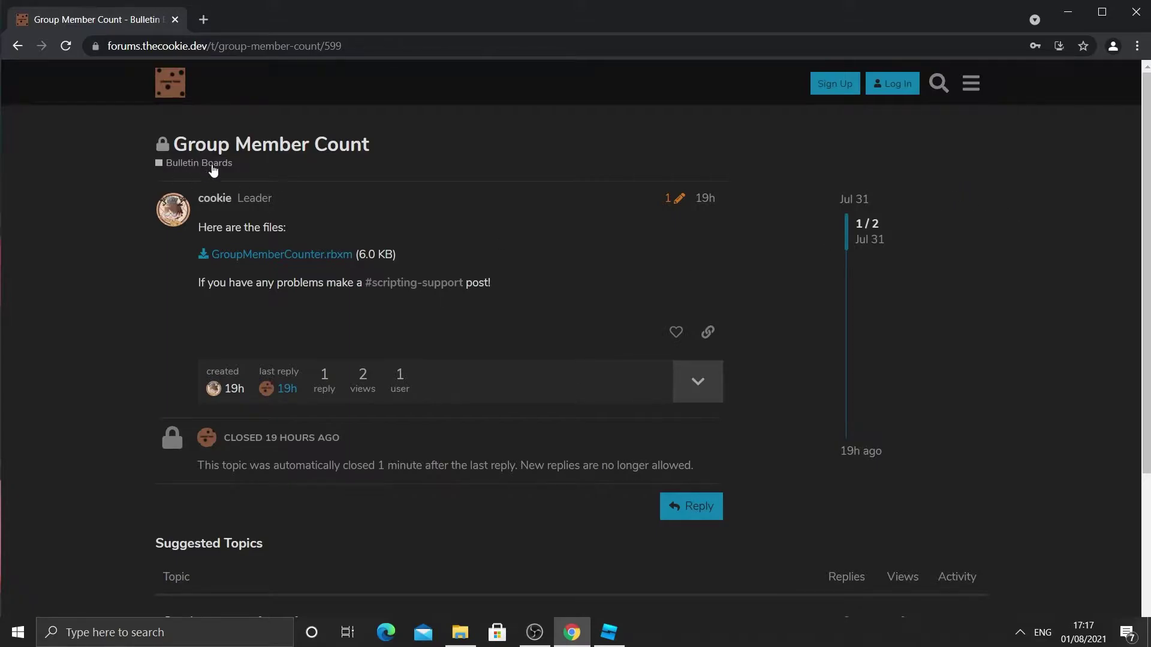
- Download GroupMemberCounter.rbxm from the forum post and open the Downloads folder holding it
scroll(321, 174, down, 4)
scroll(232, 192, up, 4)
click(271, 255)
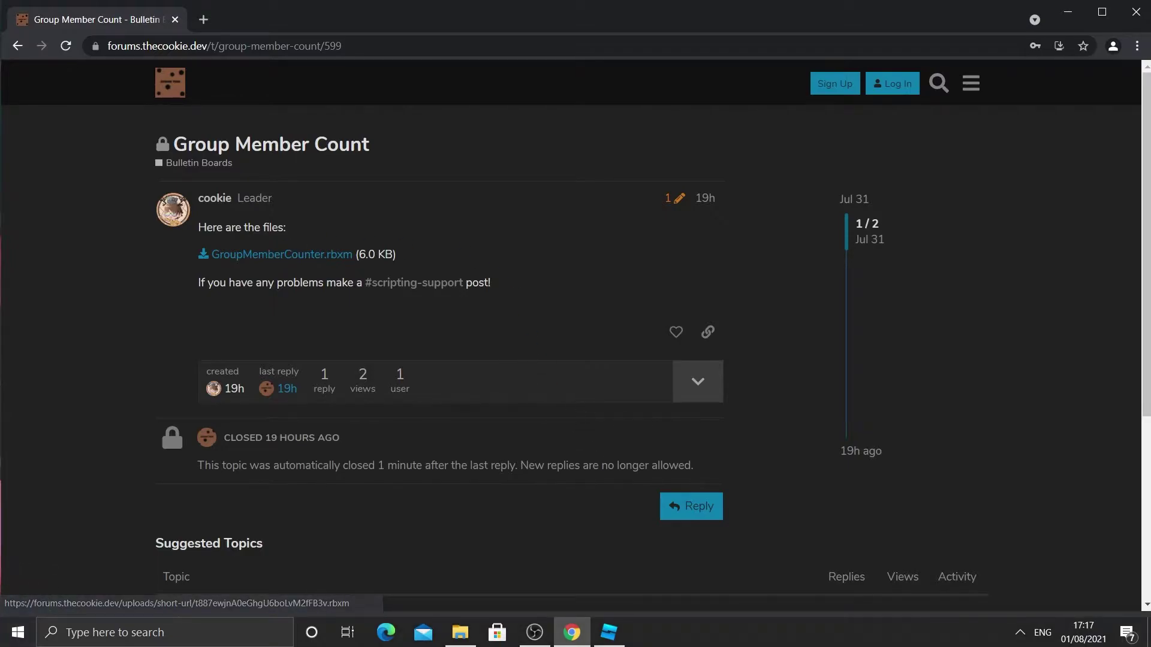
scroll(542, 528, down, 4)
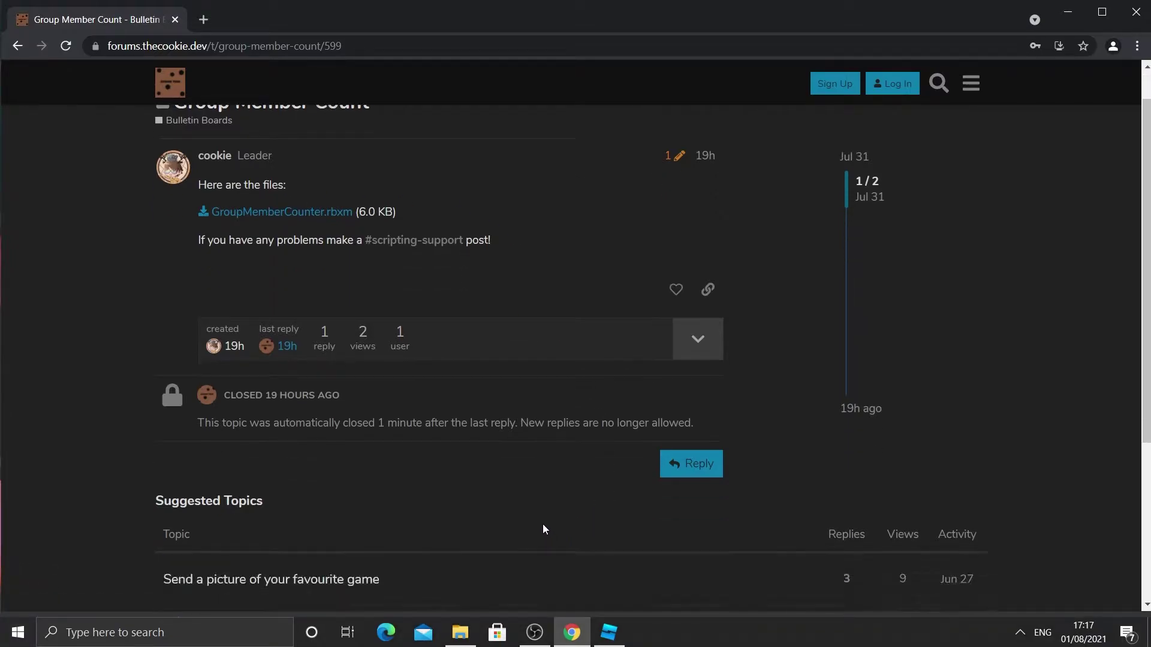
scroll(543, 527, up, 4)
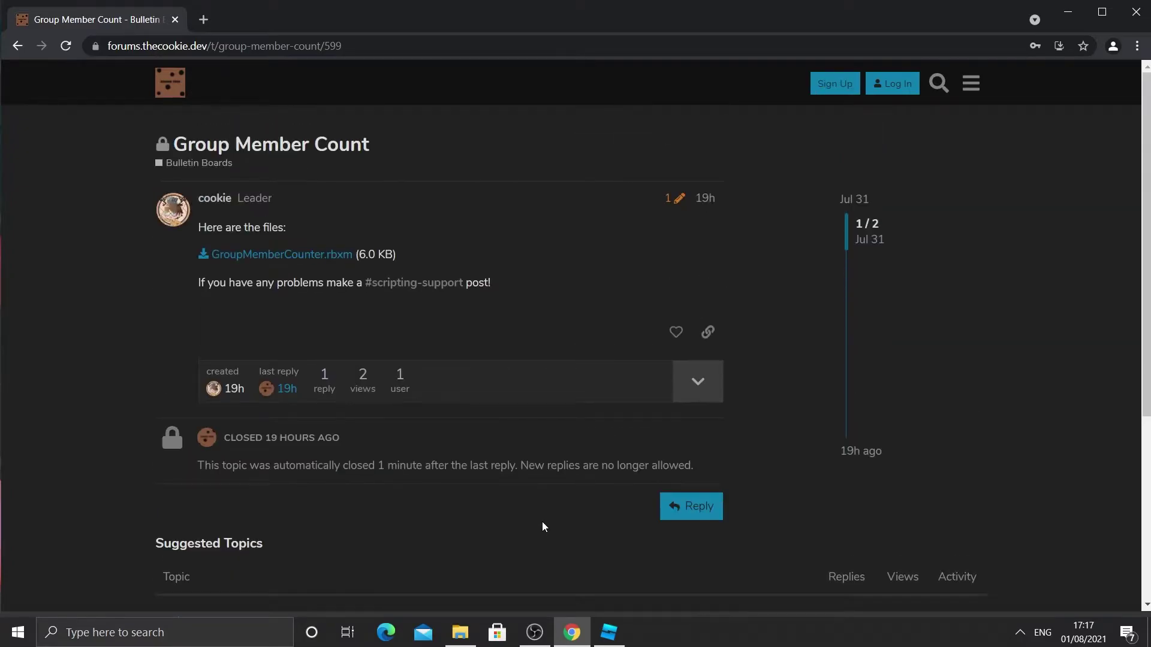
click(459, 633)
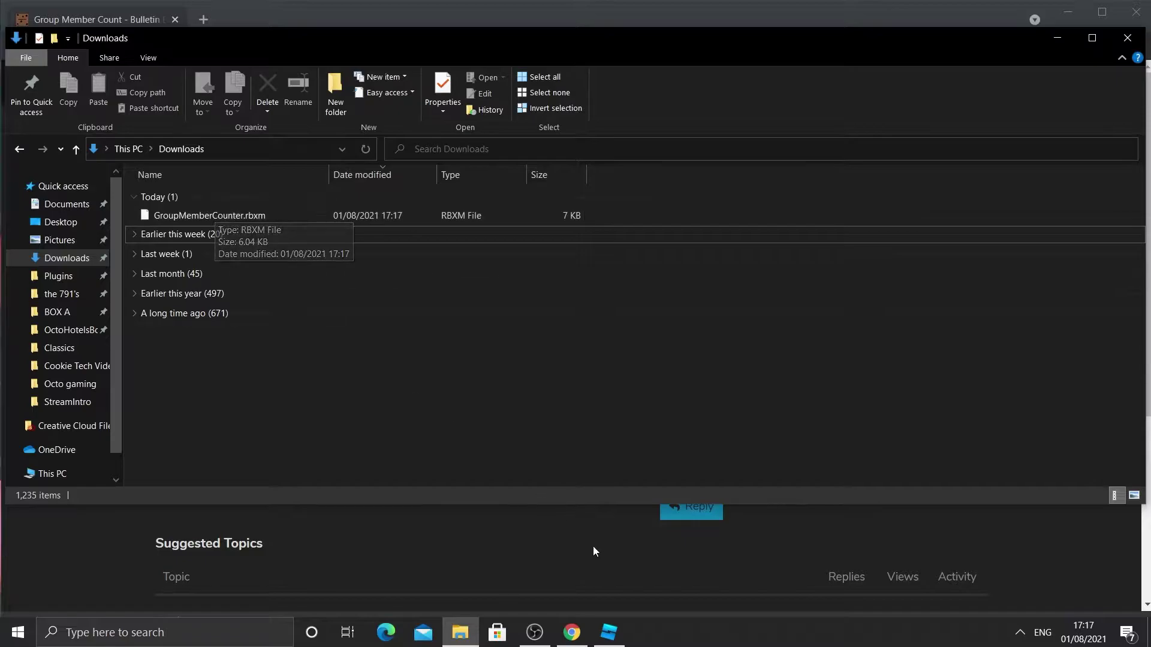
- Start a Baseplate place in Roblox Studio and resize the Downloads window over it
mouse_move(623, 640)
click(571, 607)
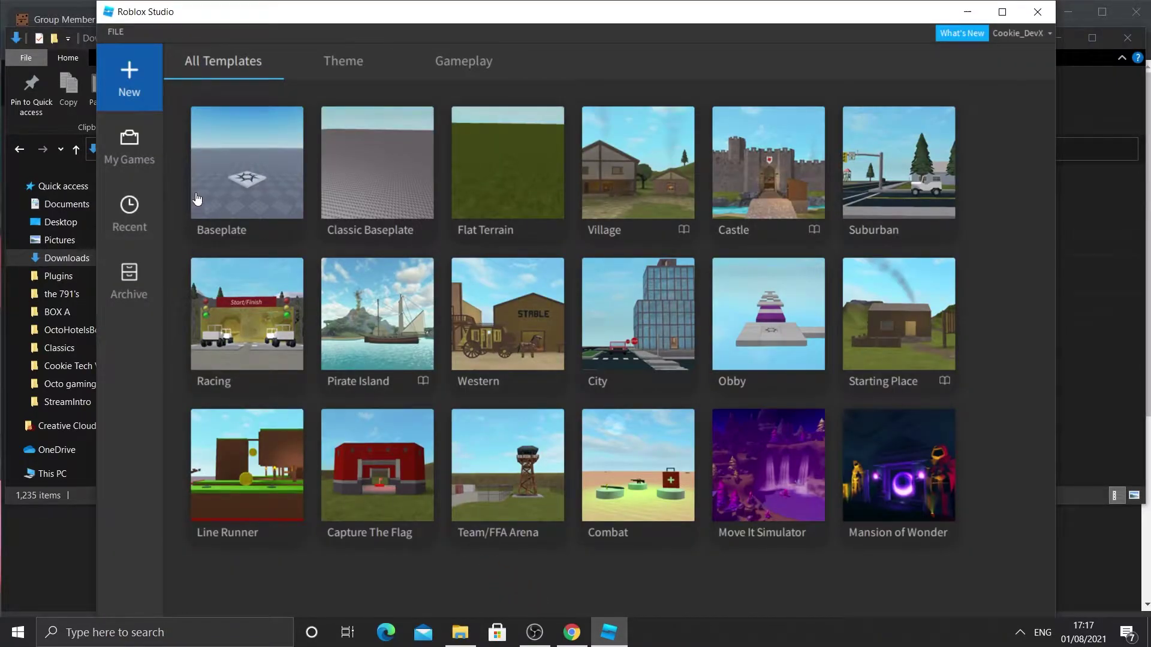
click(240, 159)
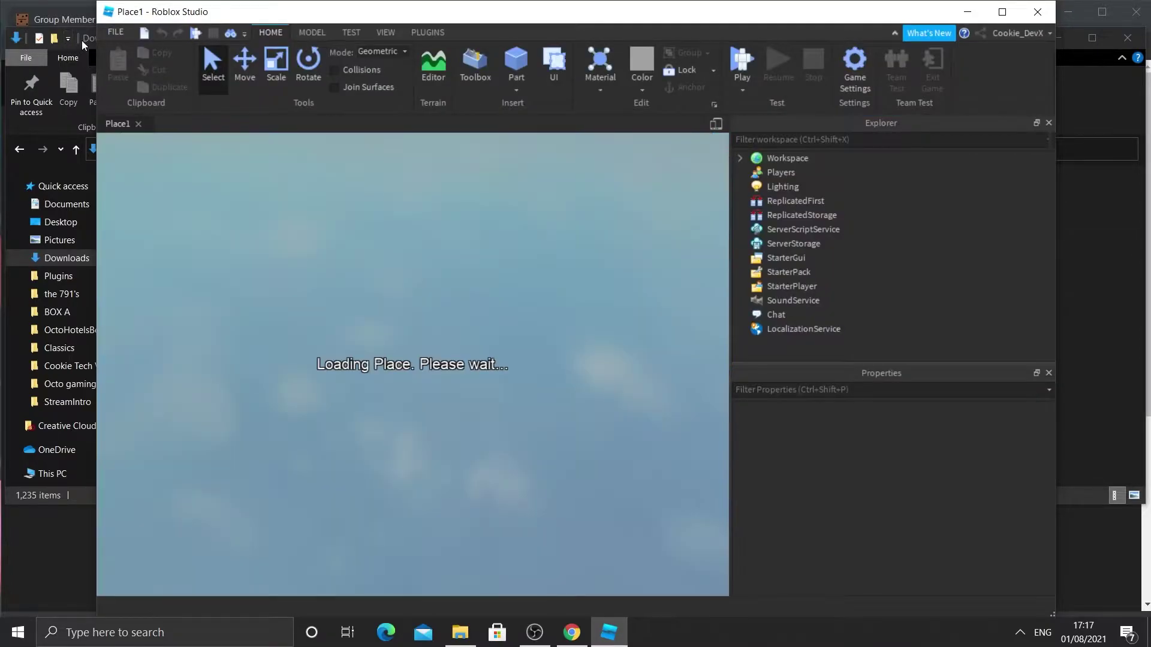
click(87, 42)
drag(90, 37, 447, 409)
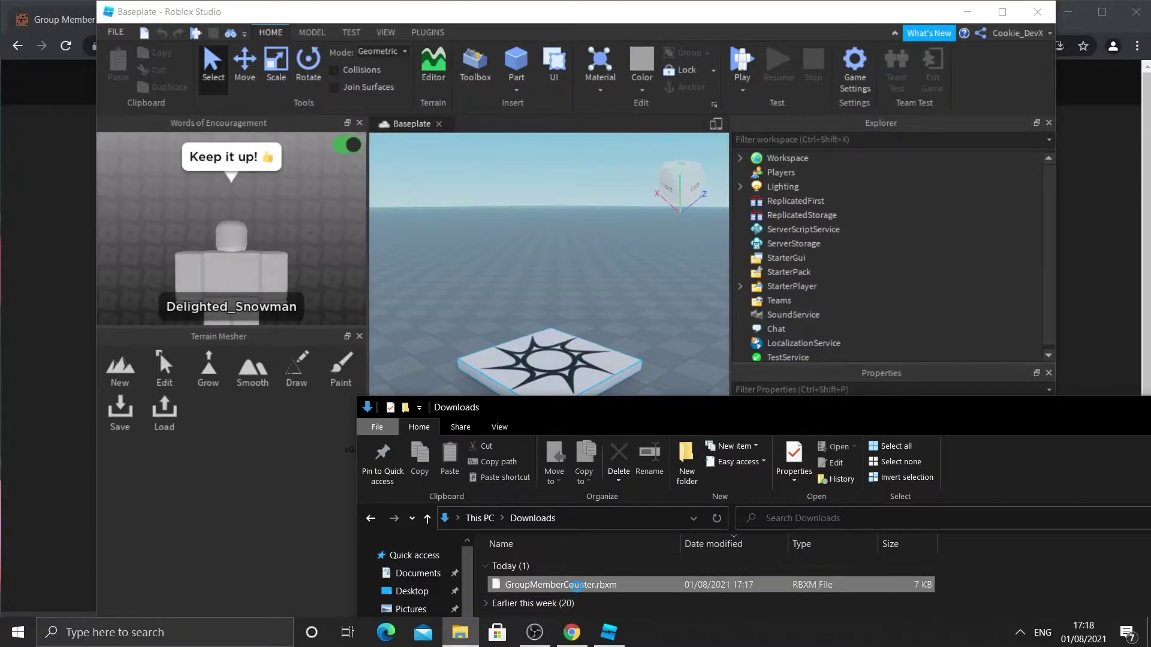
- Drop GroupMemberCounter.rbxm into the Baseplate Workspace and maximize the Studio window
drag(576, 586, 547, 275)
click(551, 141)
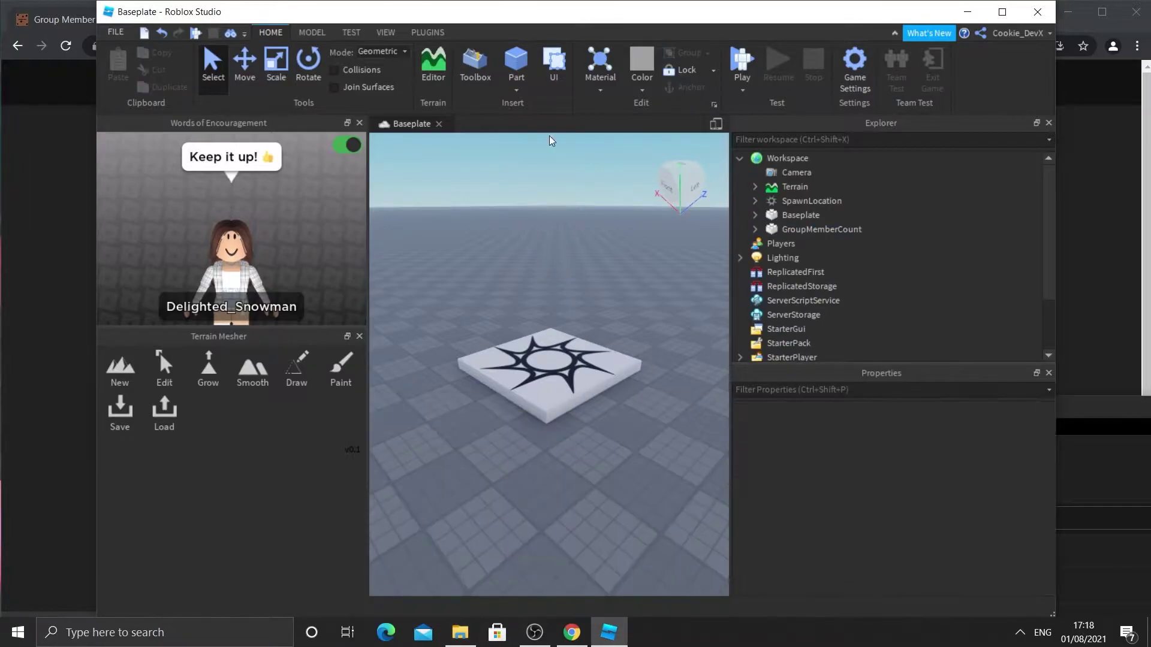
double_click(547, 12)
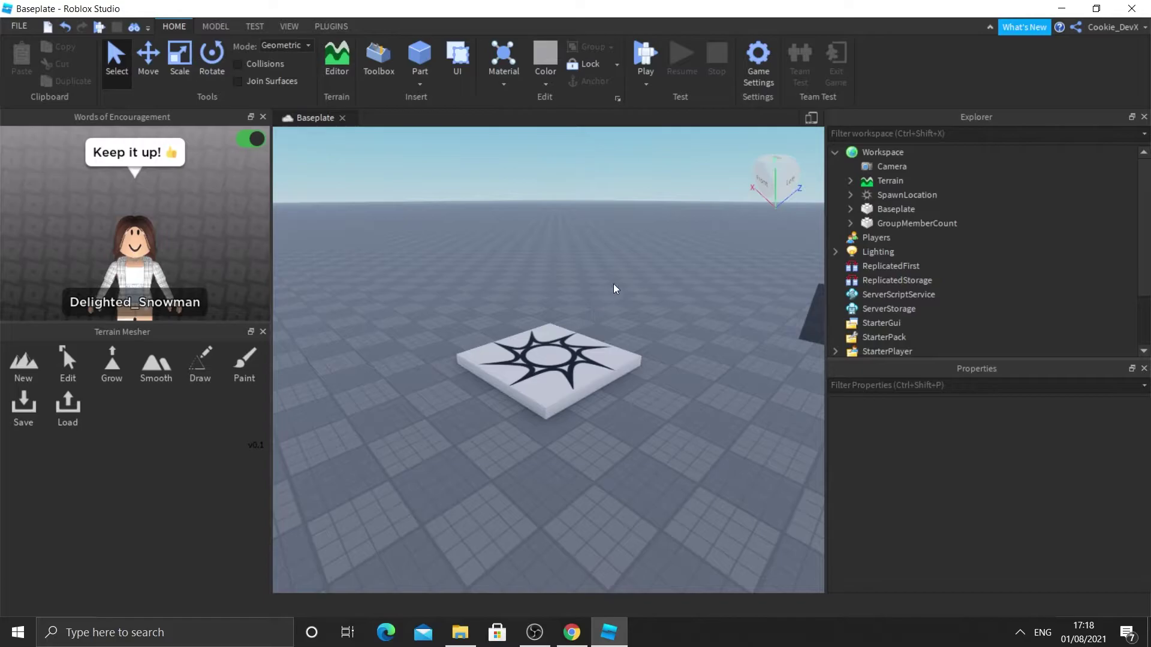
- Move GroupMemberBoardScript out of GroupMemberCount into ServerScriptService
click(850, 223)
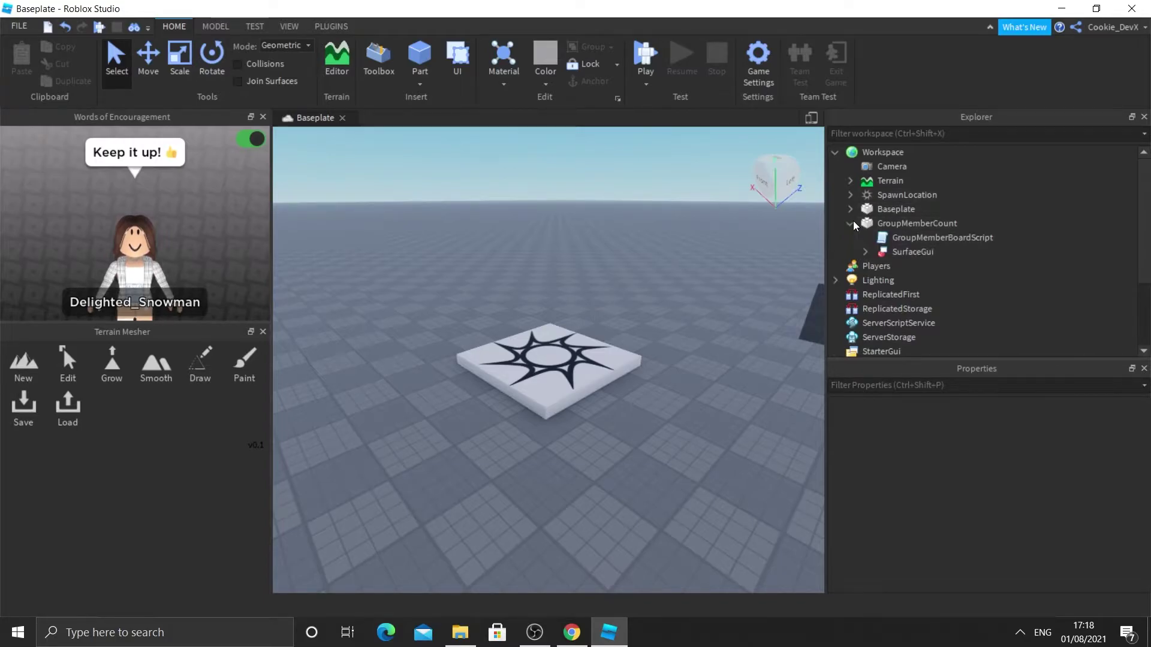
mouse_move(932, 237)
mouse_down()
mouse_move(1053, 222)
mouse_move(1028, 257)
mouse_move(927, 252)
mouse_up()
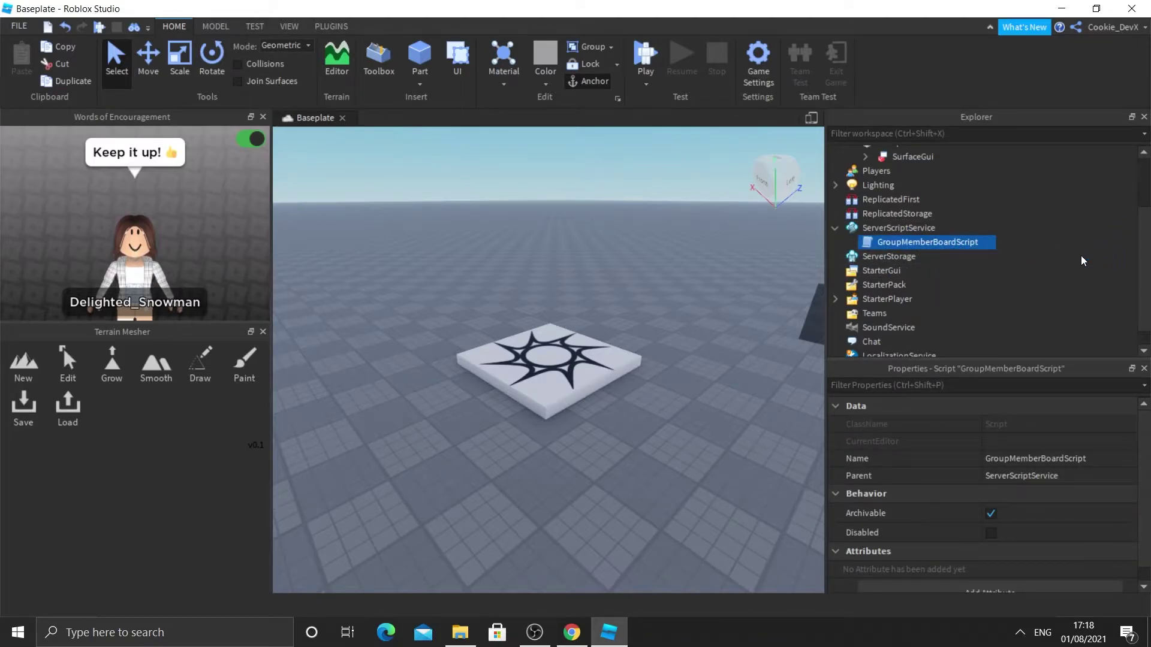
mouse_move(928, 243)
mouse_down()
mouse_move(892, 157)
mouse_move(928, 243)
mouse_up()
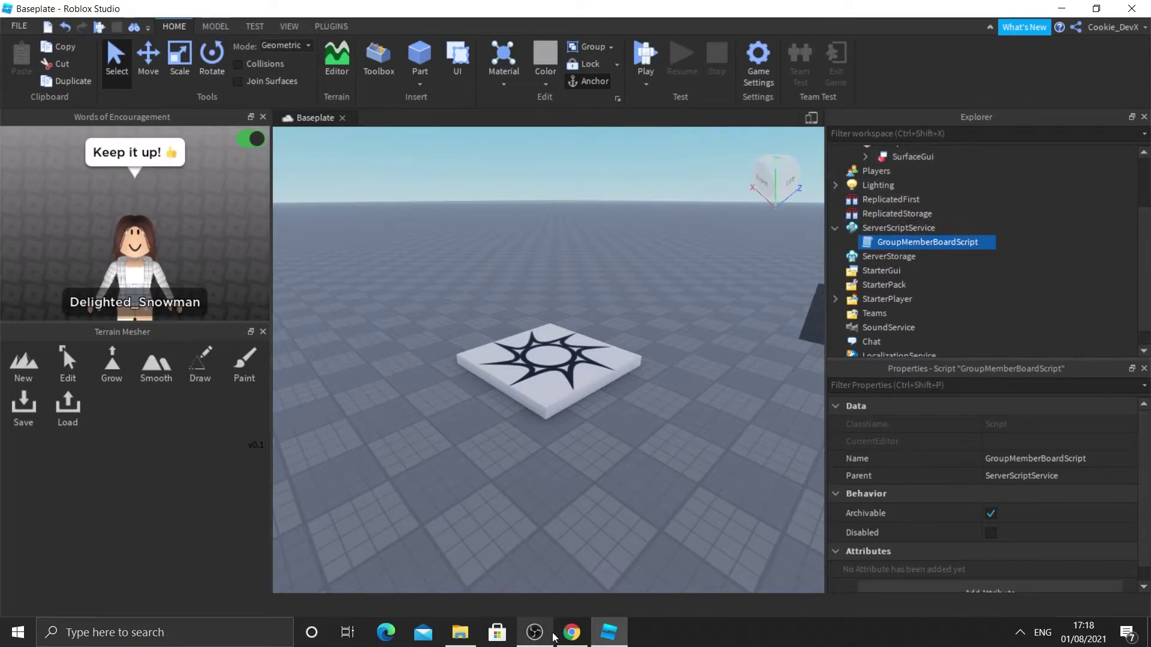
click(571, 632)
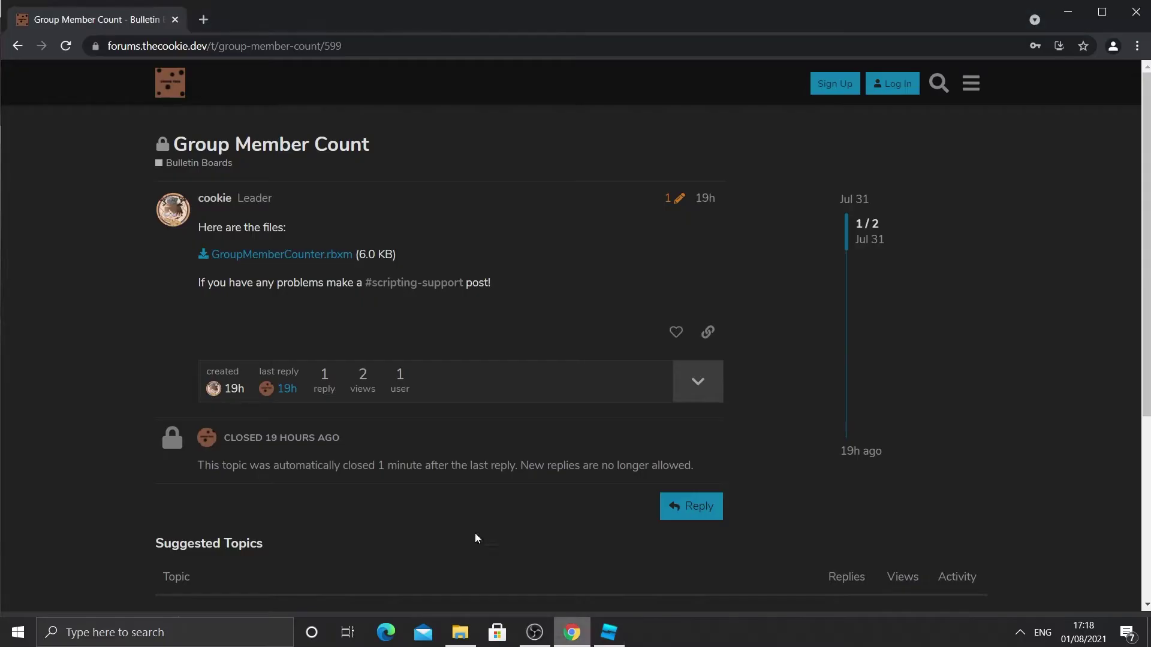
- Go to heroku.com in a new tab and log in with the account email and password
click(211, 22)
text(heroku.com/login)
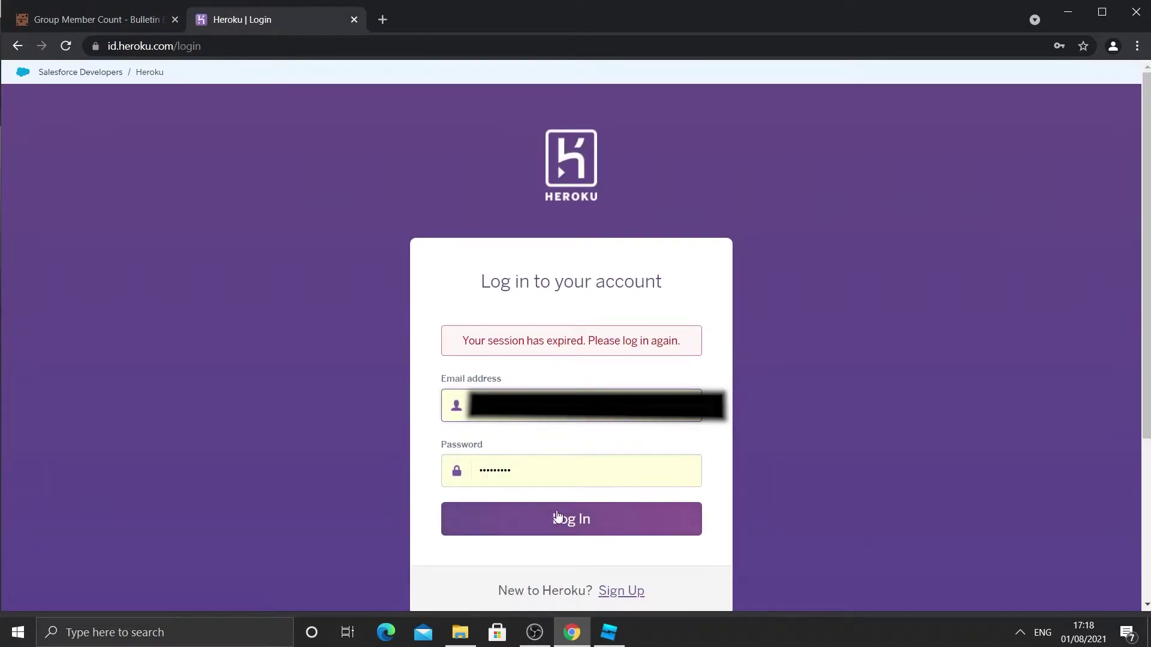
click(556, 518)
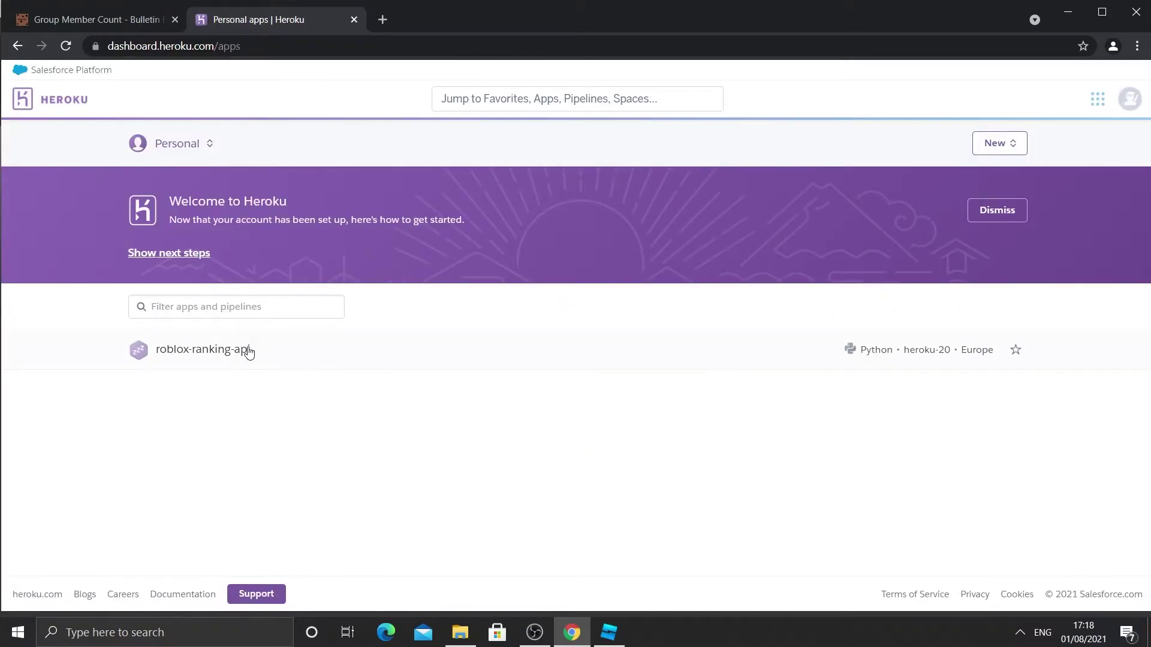
- Copy roblox-ranking-api's herokuapp.com address from the Domains section of its Settings
click(231, 357)
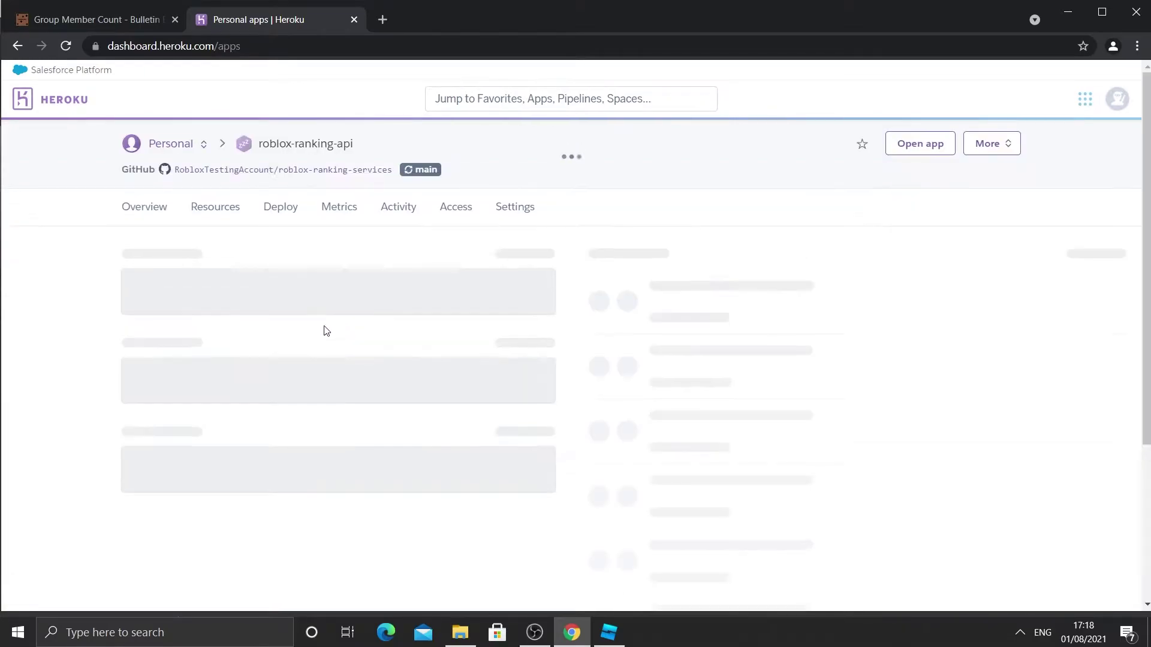
click(524, 212)
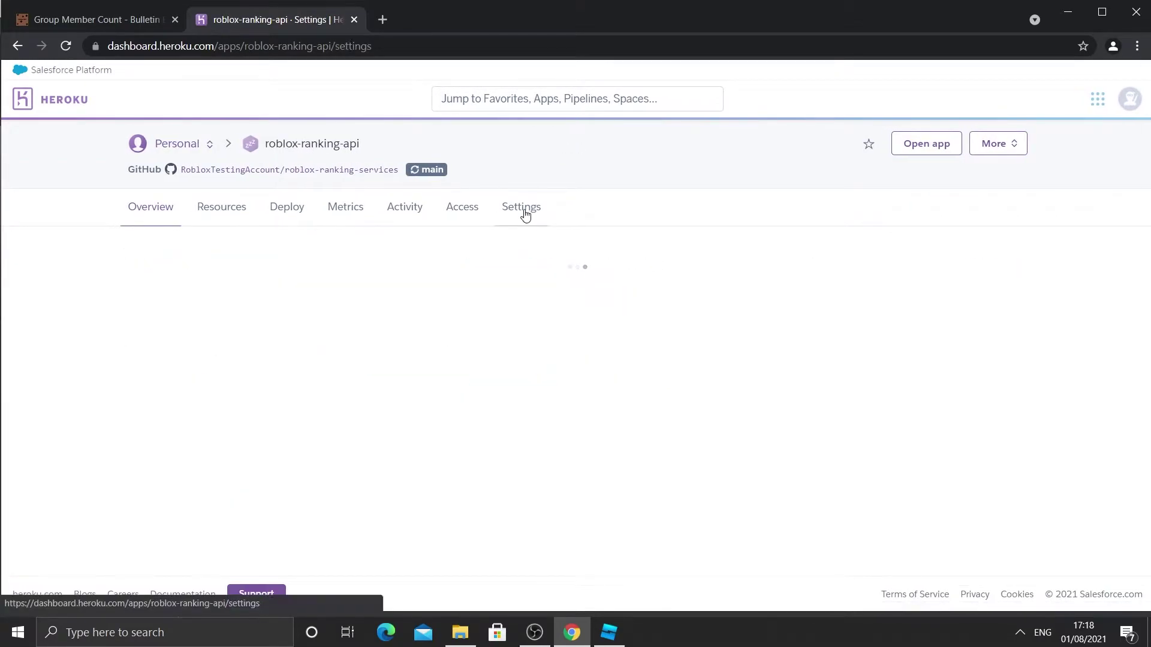
scroll(524, 212, down, 9)
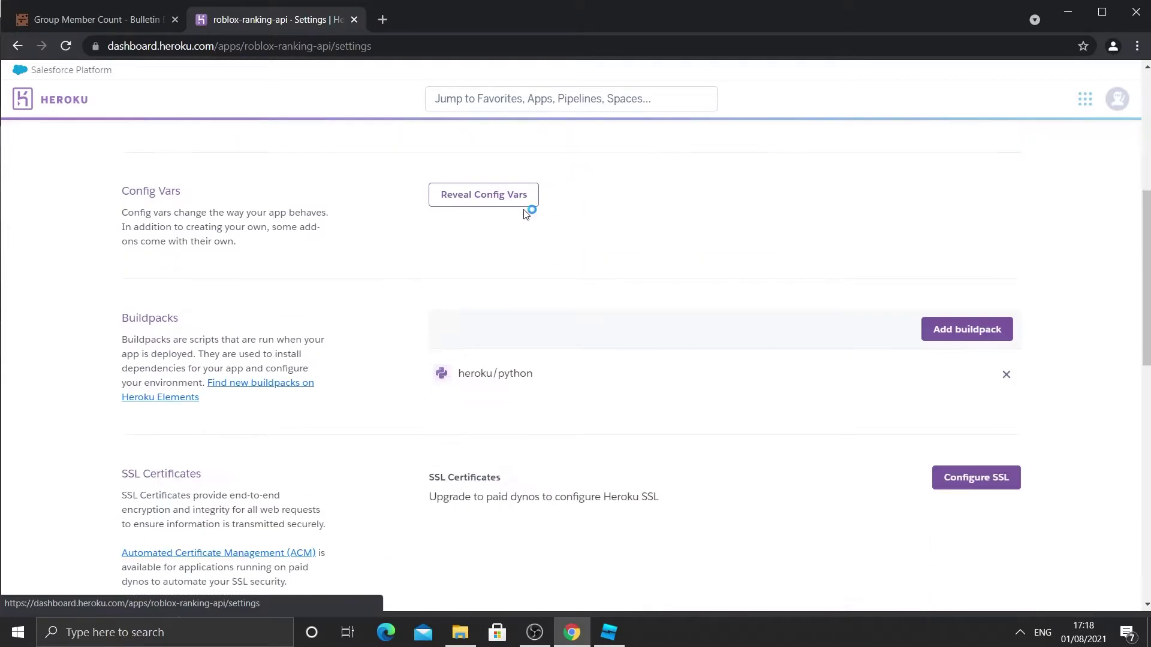
scroll(525, 213, down, 6)
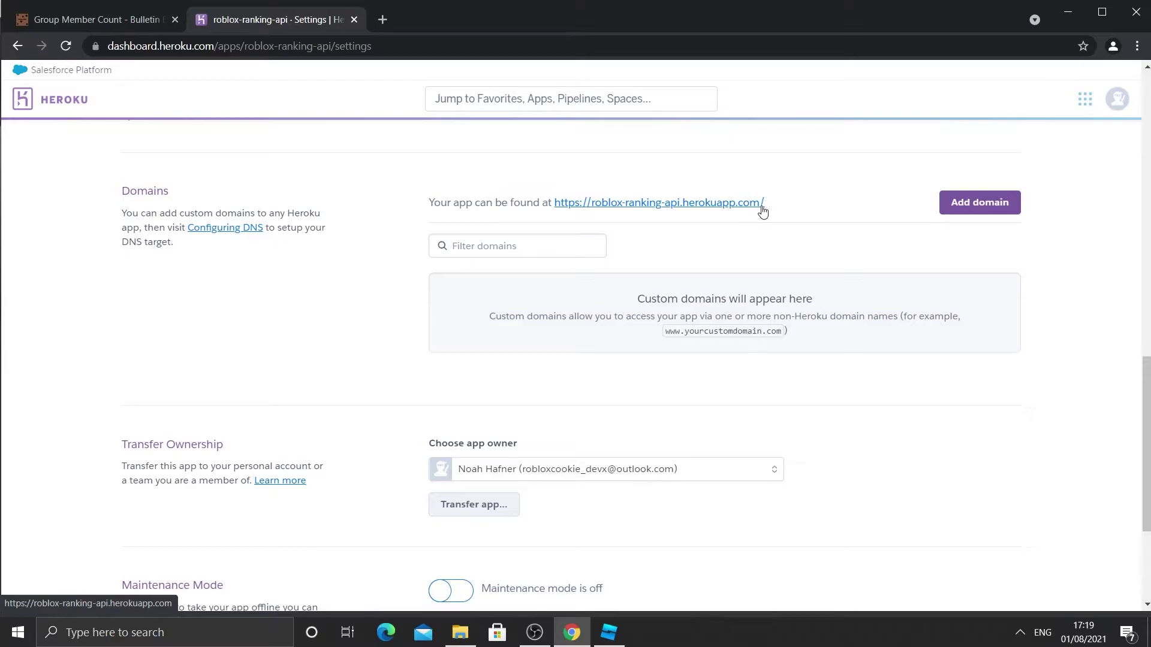
drag(800, 206, 555, 207)
key(ctrl+c)
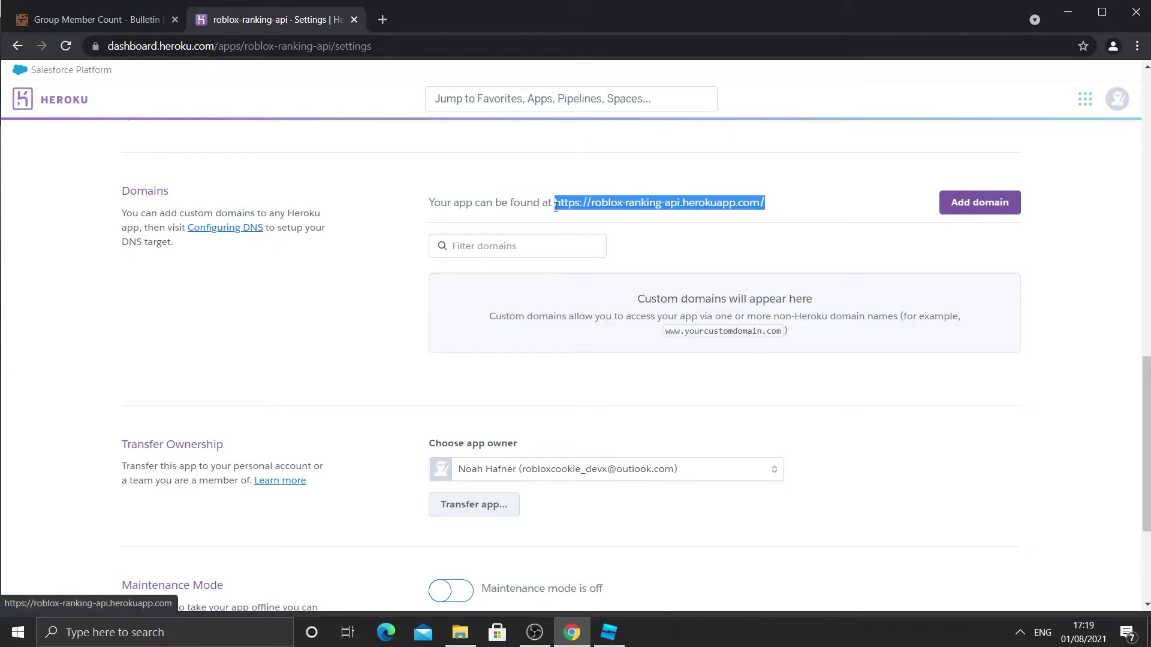
right_click(601, 204)
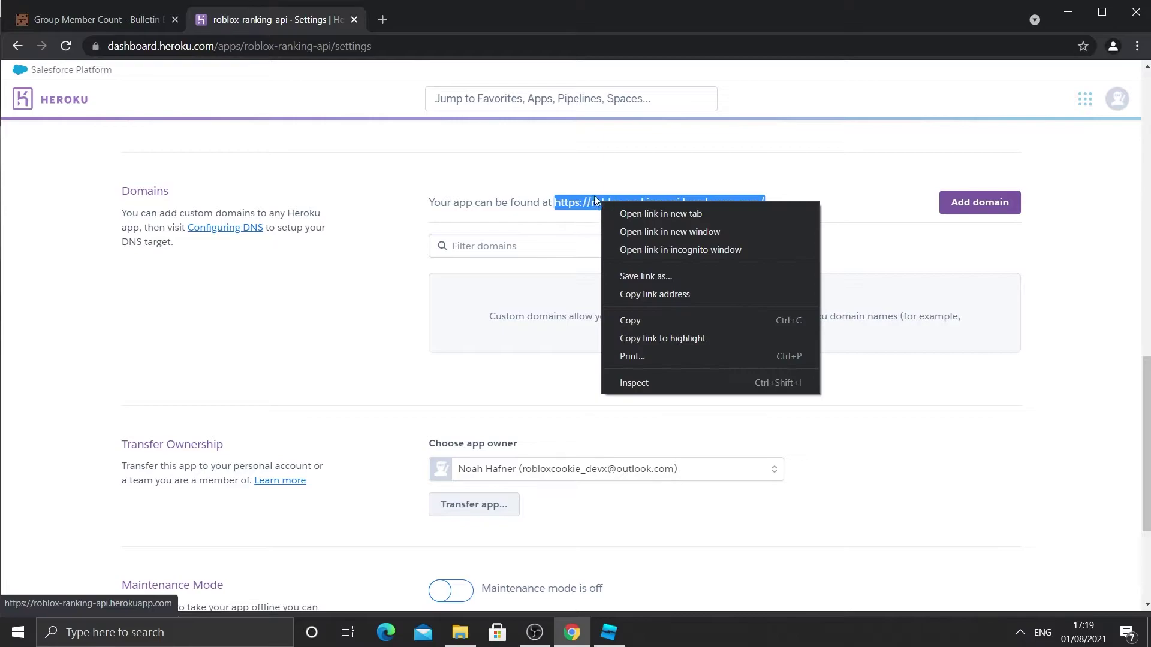
click(694, 319)
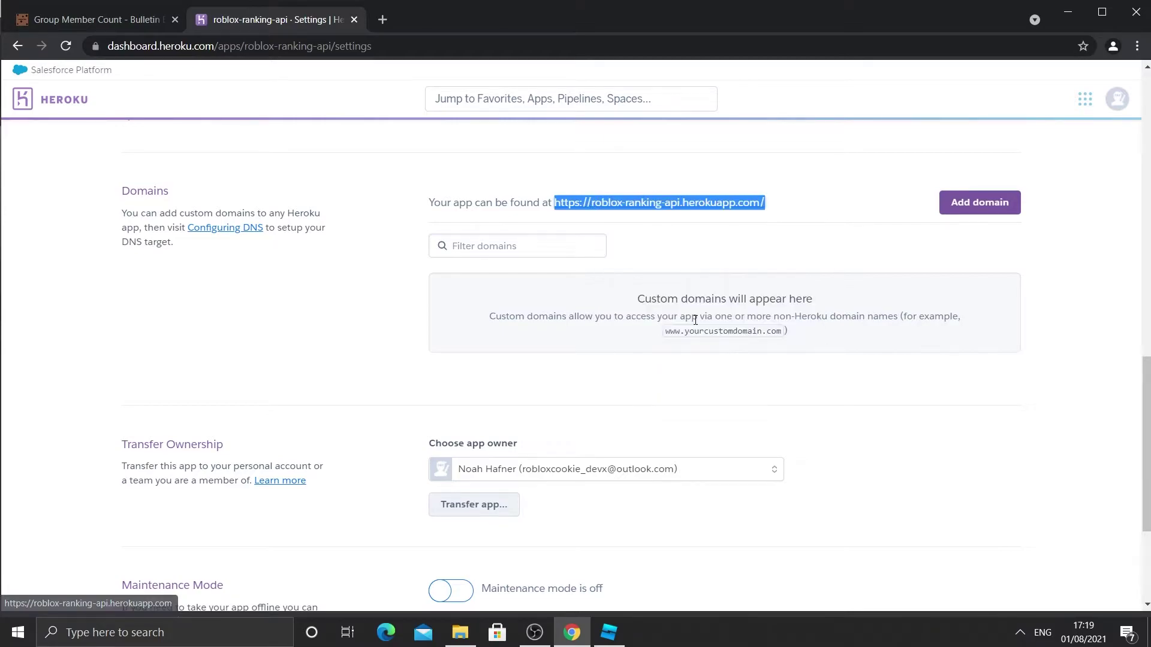
click(385, 21)
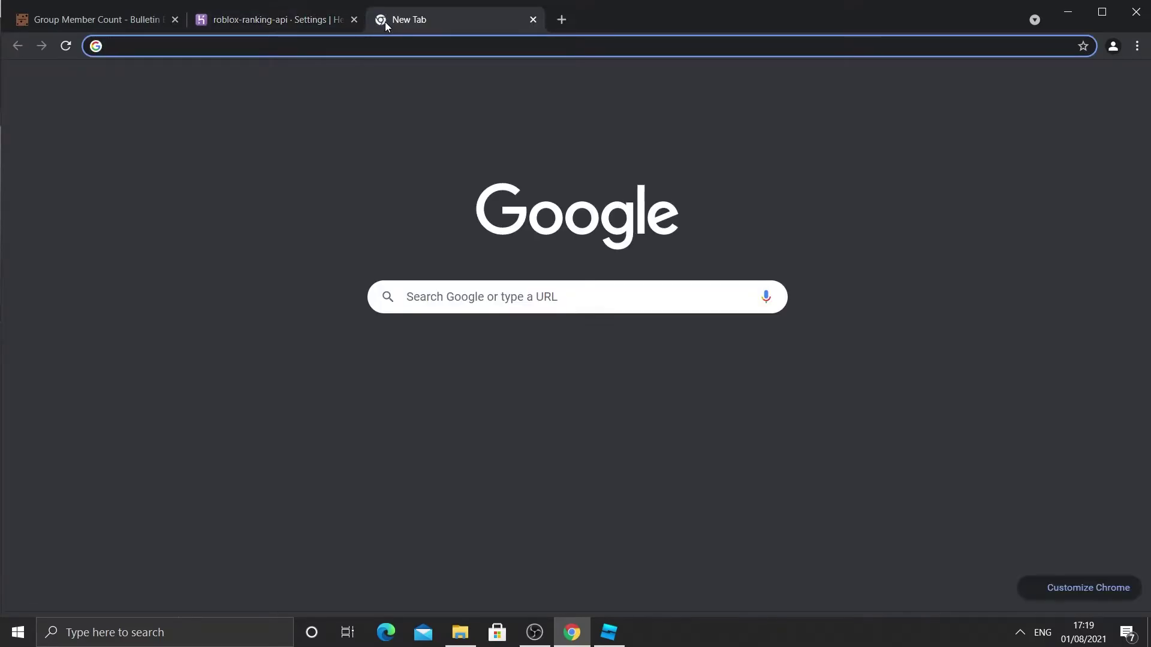
key(ctrl+v)
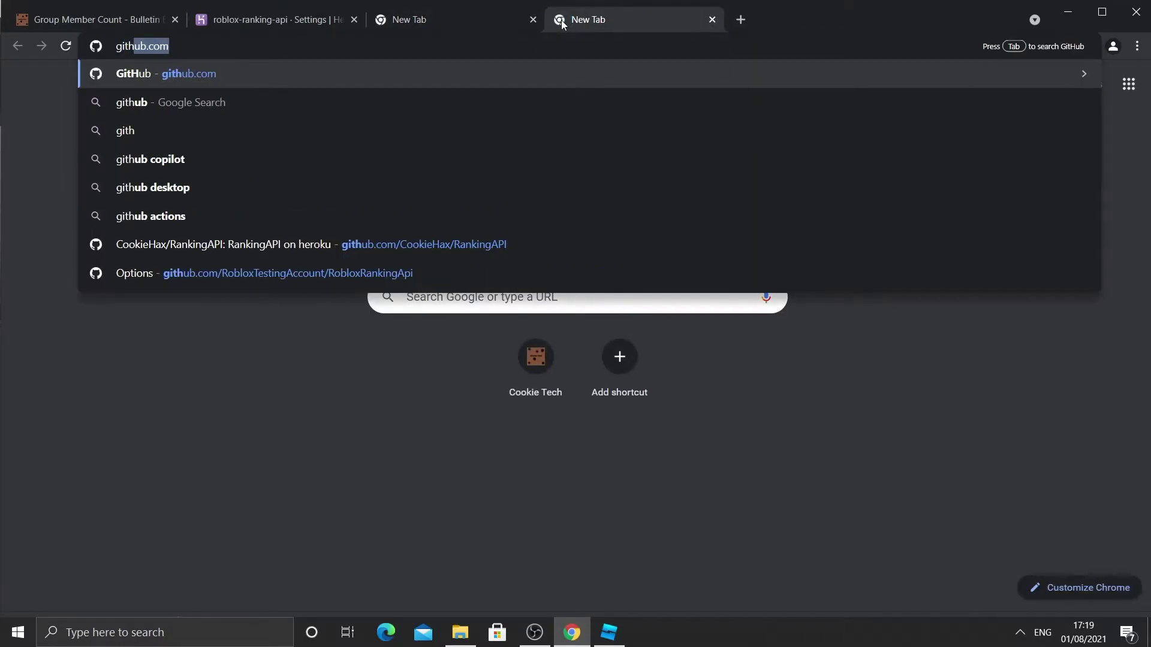
key(Return)
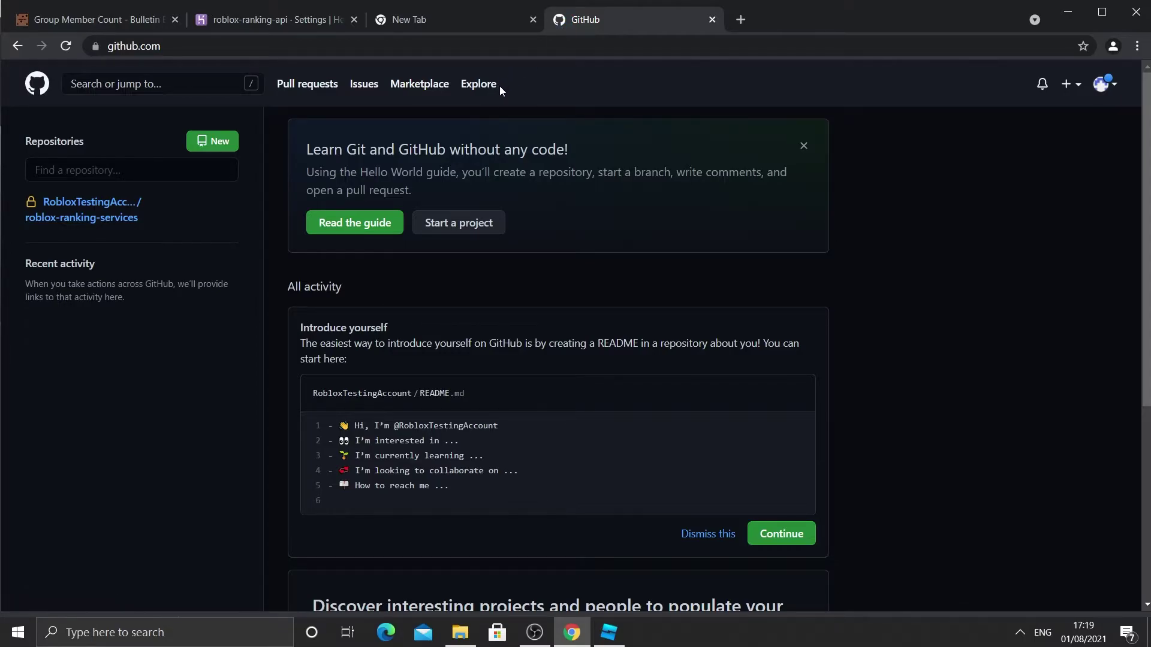
- Open .env in the roblox-ranking-services repo and copy the API_KEY value on line 2
click(113, 210)
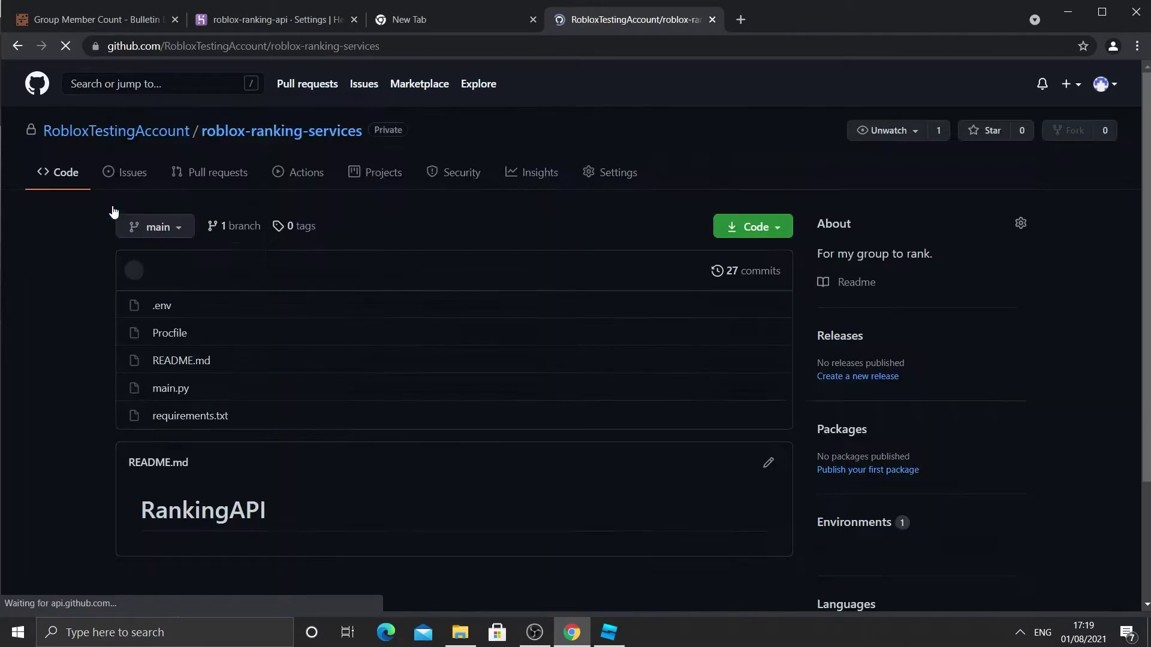
click(163, 307)
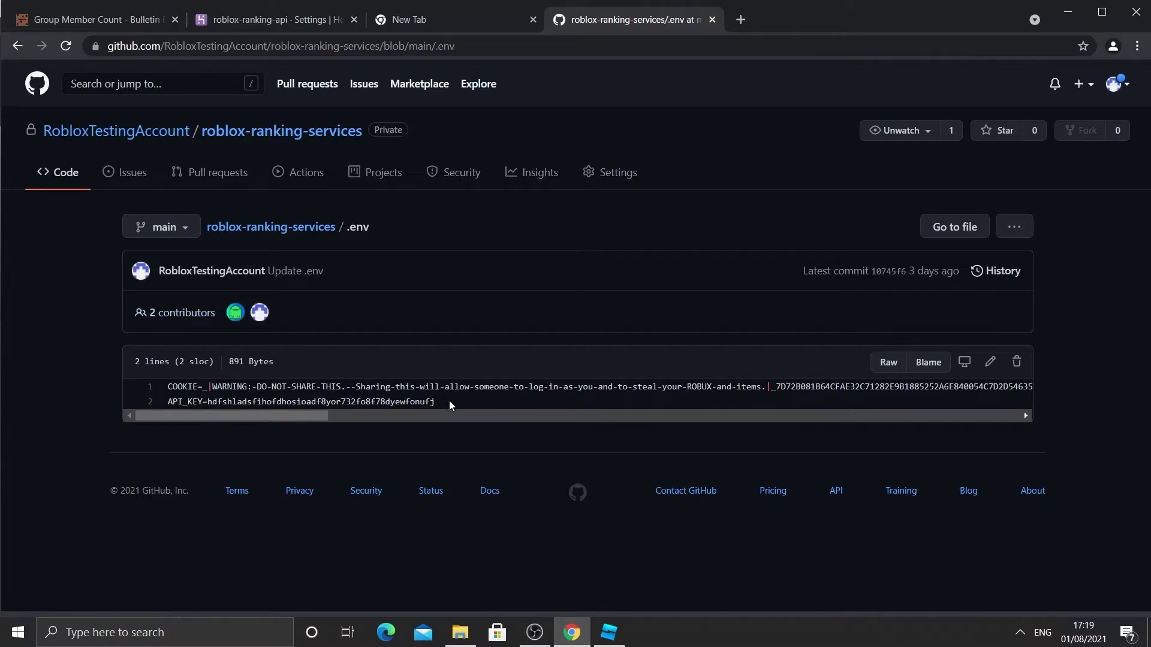
drag(451, 405, 208, 402)
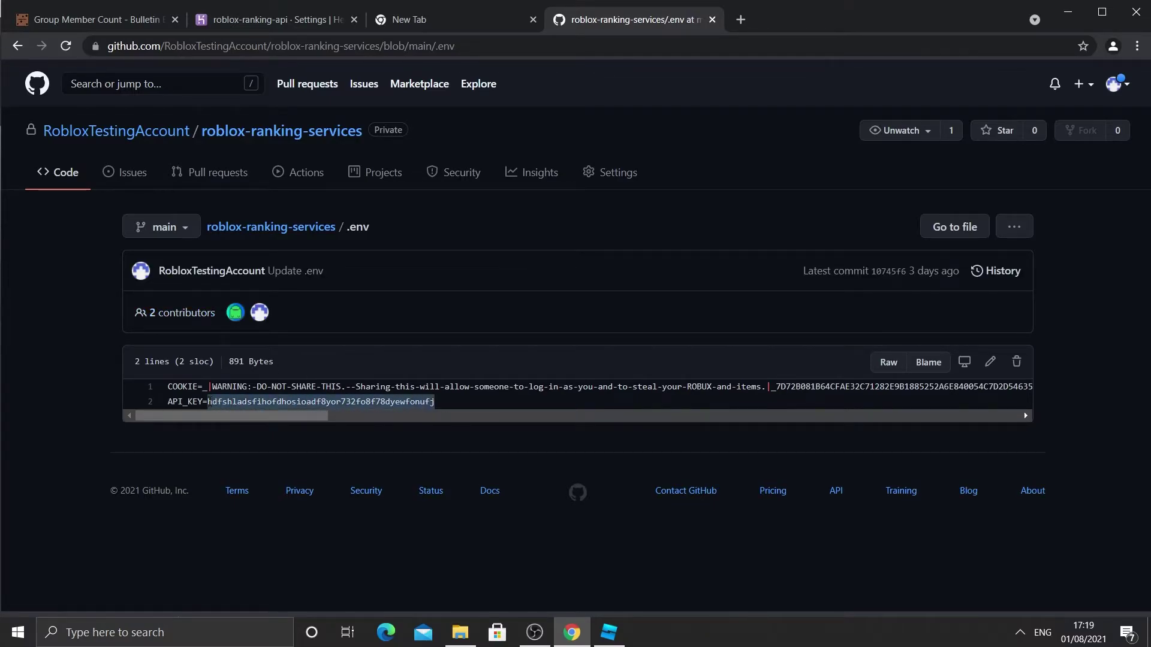
right_click(209, 403)
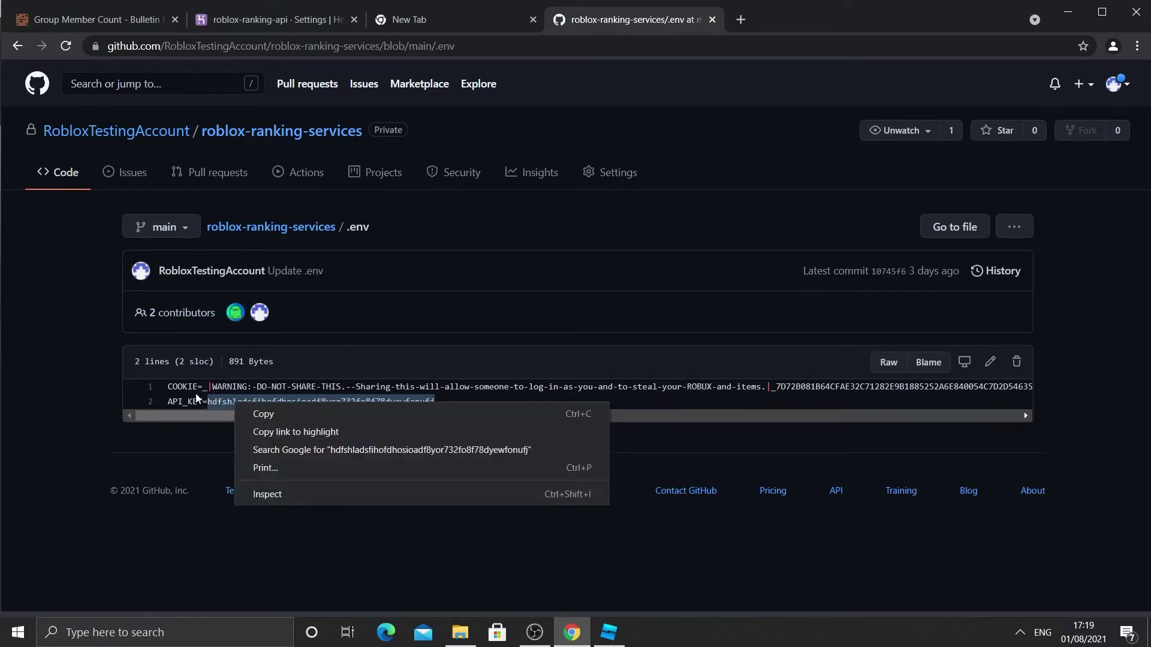
click(289, 415)
- Load the herokuapp group/members URL for group 10392184 with the pasted API key, returning 17
click(422, 23)
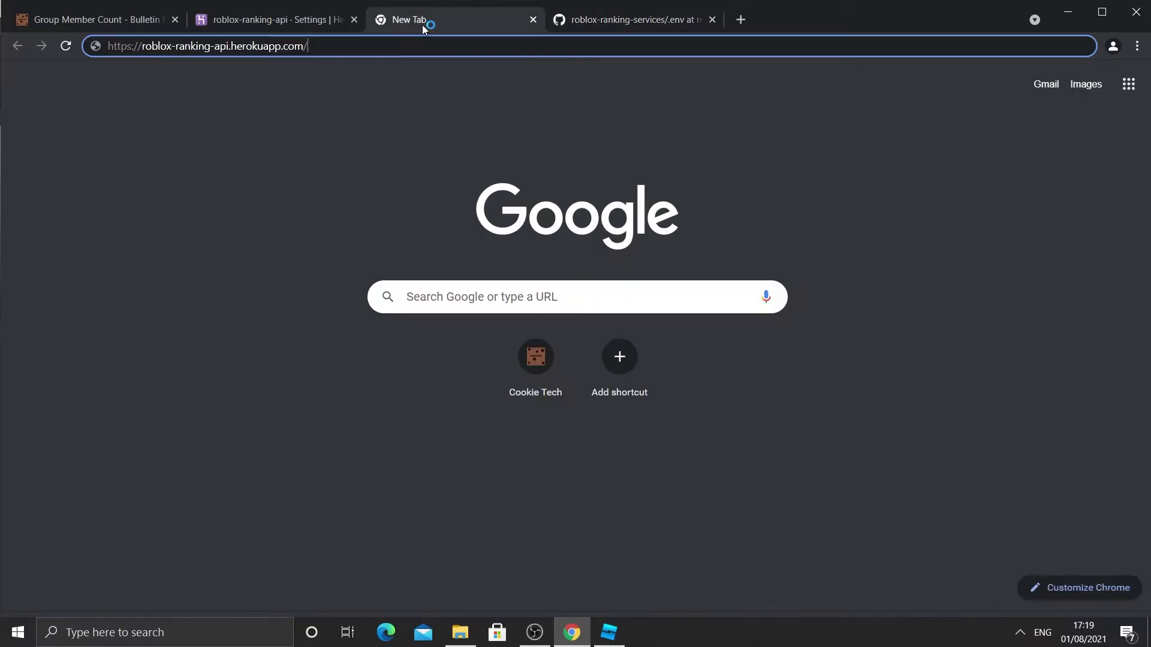
text(gro)
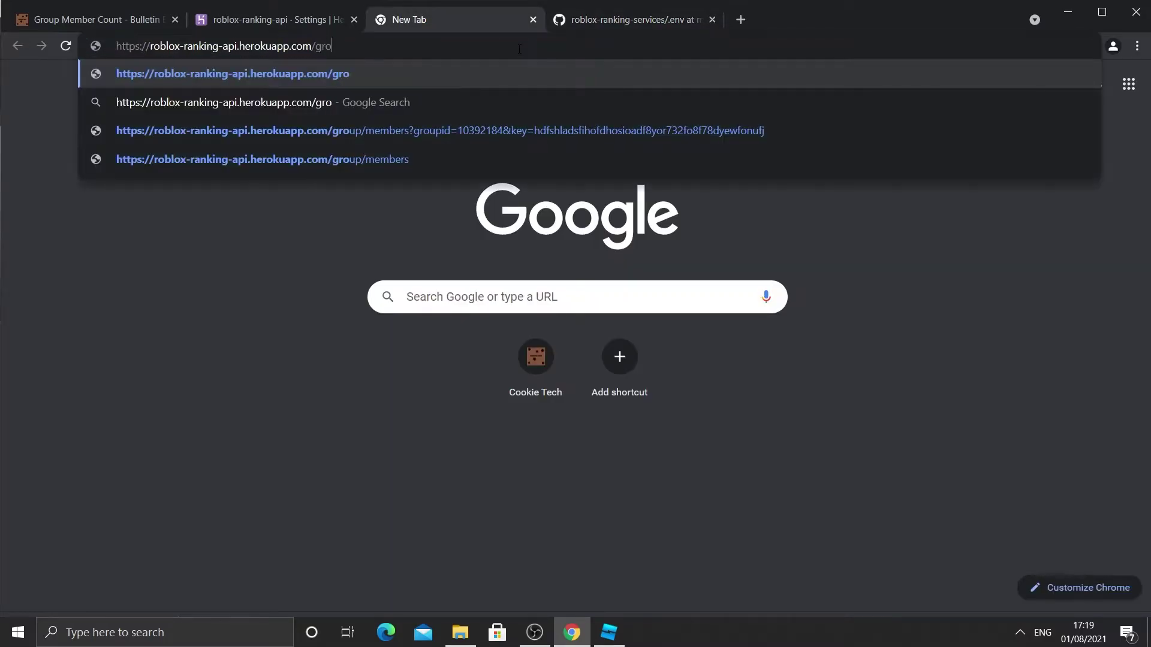
text(up/m)
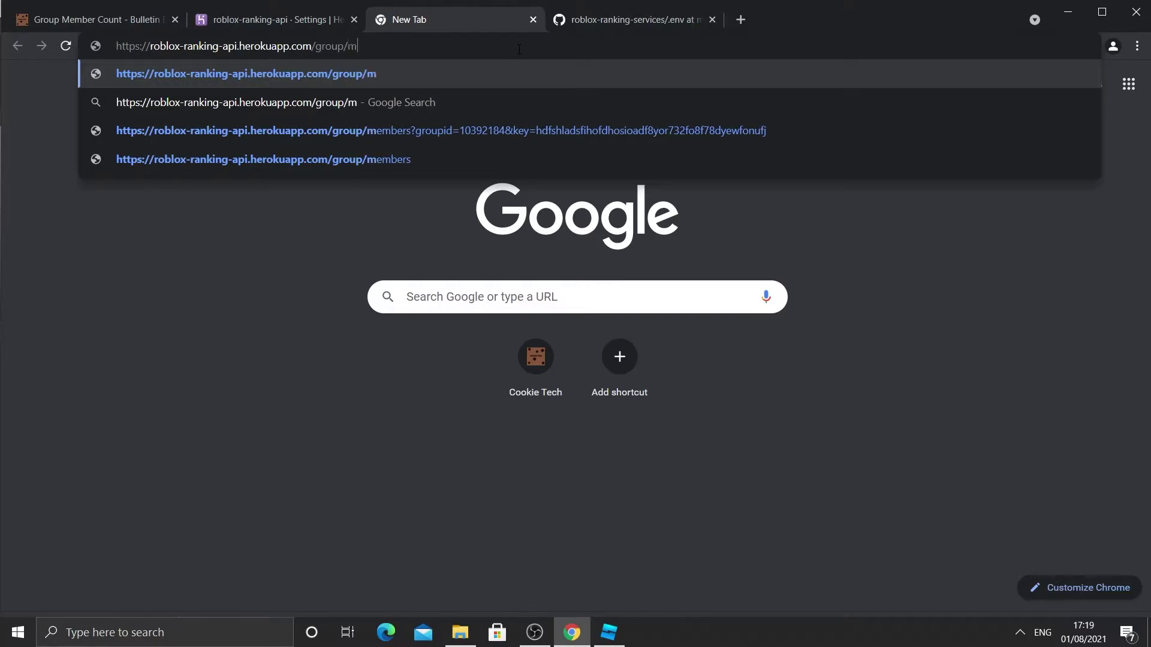
text(embers?)
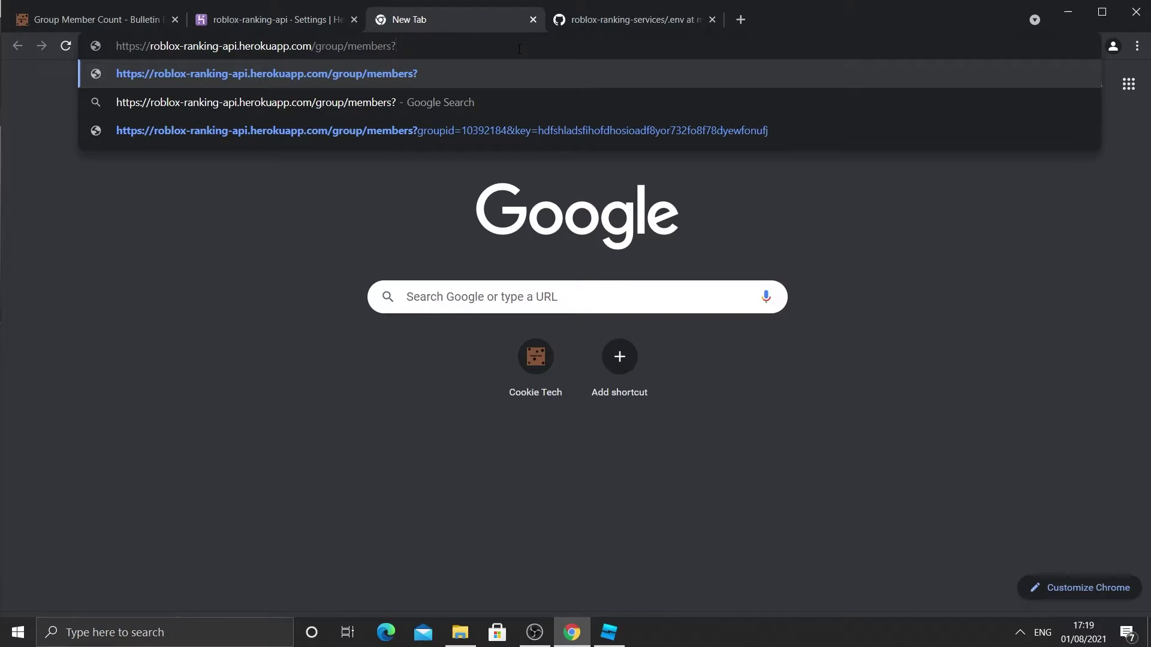
text(gro)
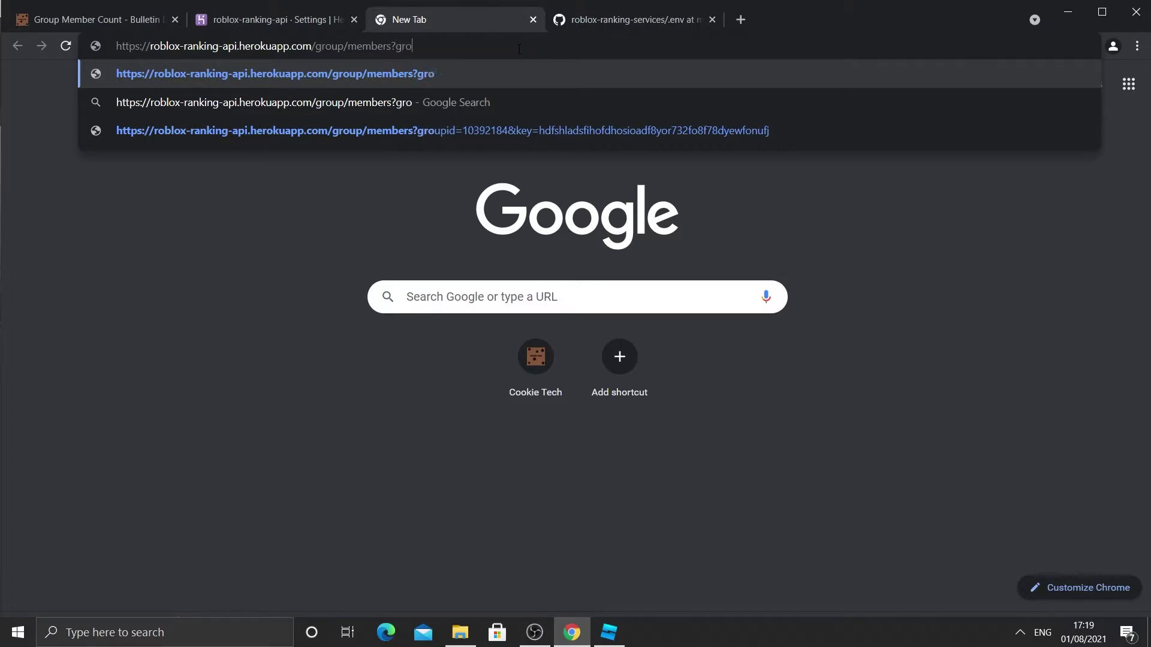
text(up)
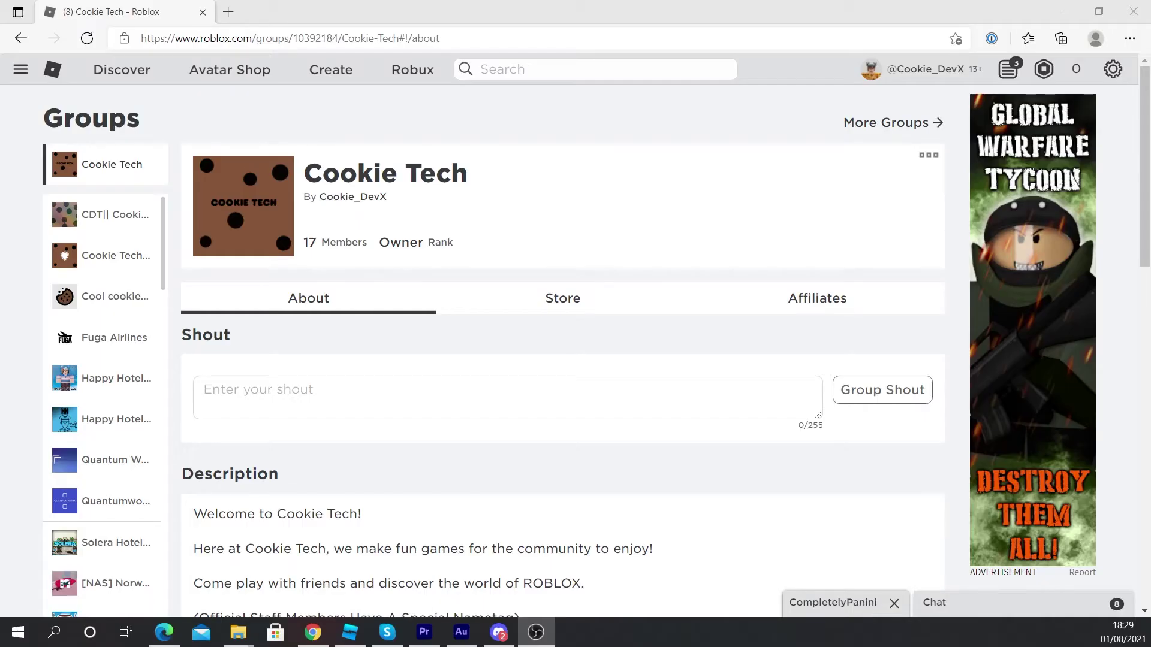
double_click(321, 38)
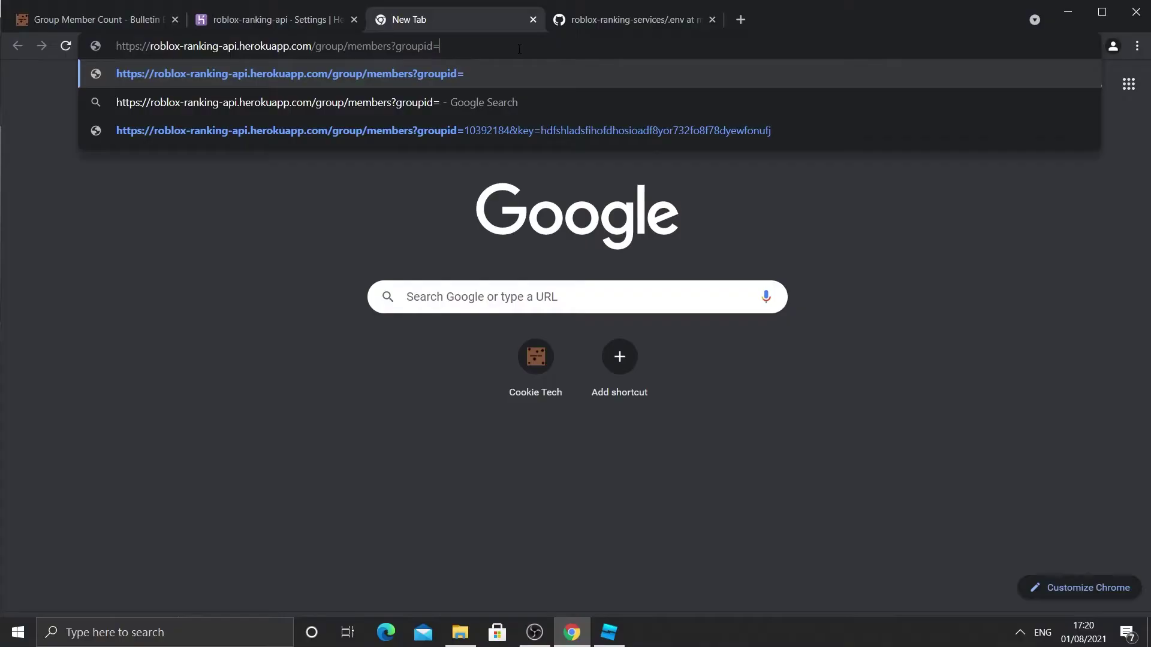
text(1039)
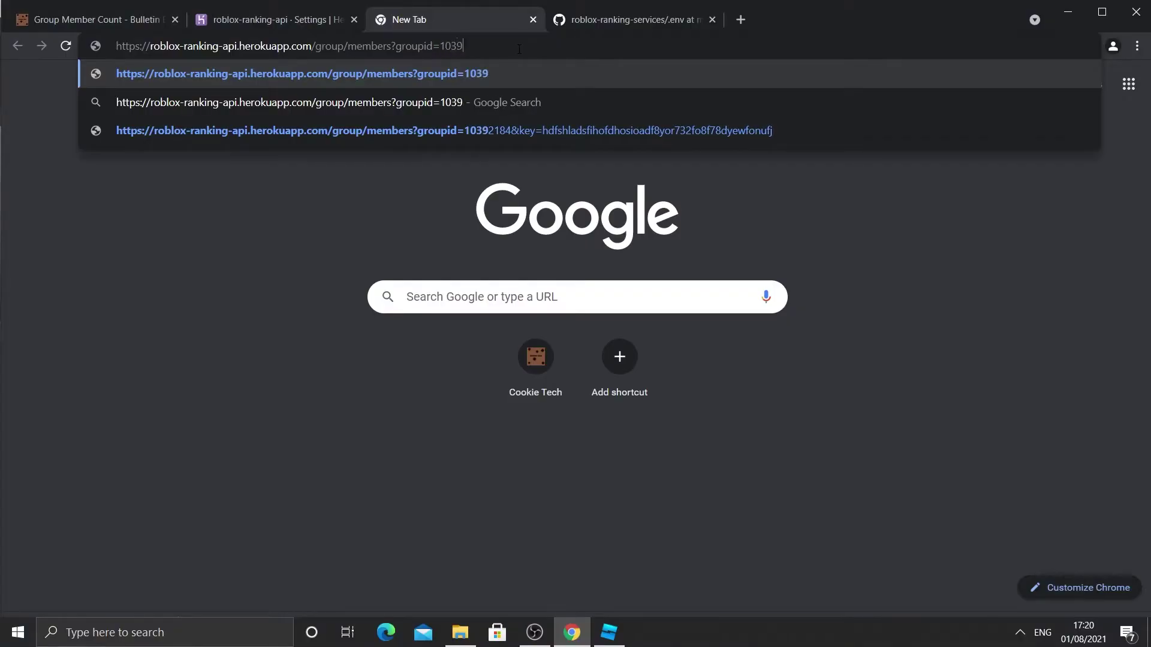
text(2184)
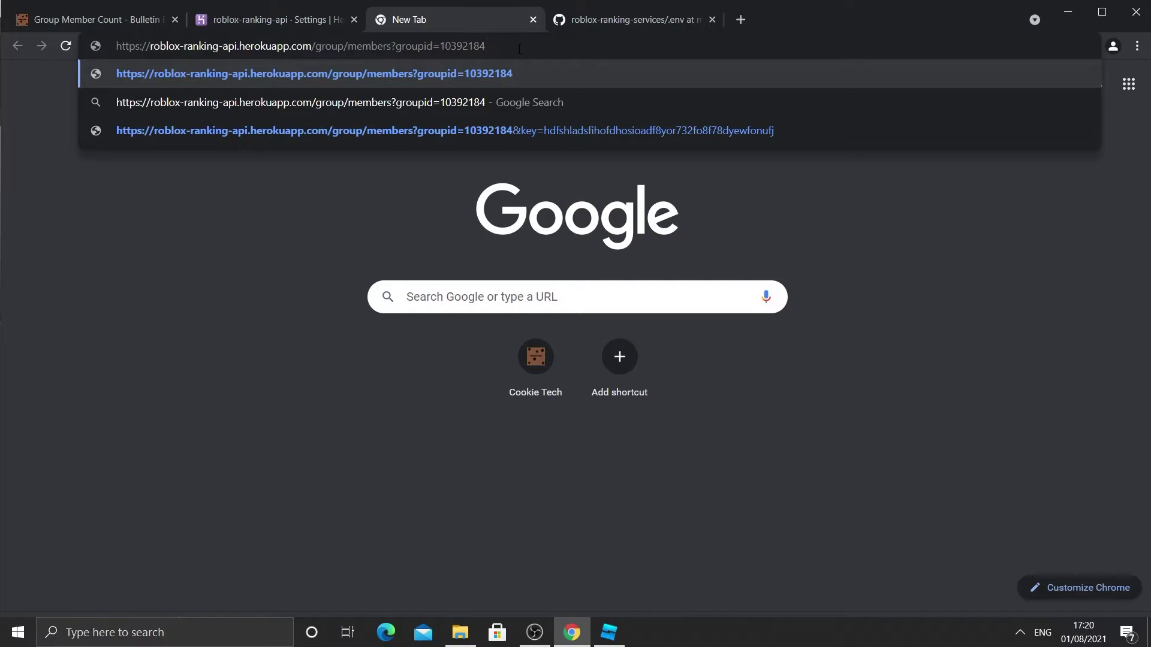
text(&key=)
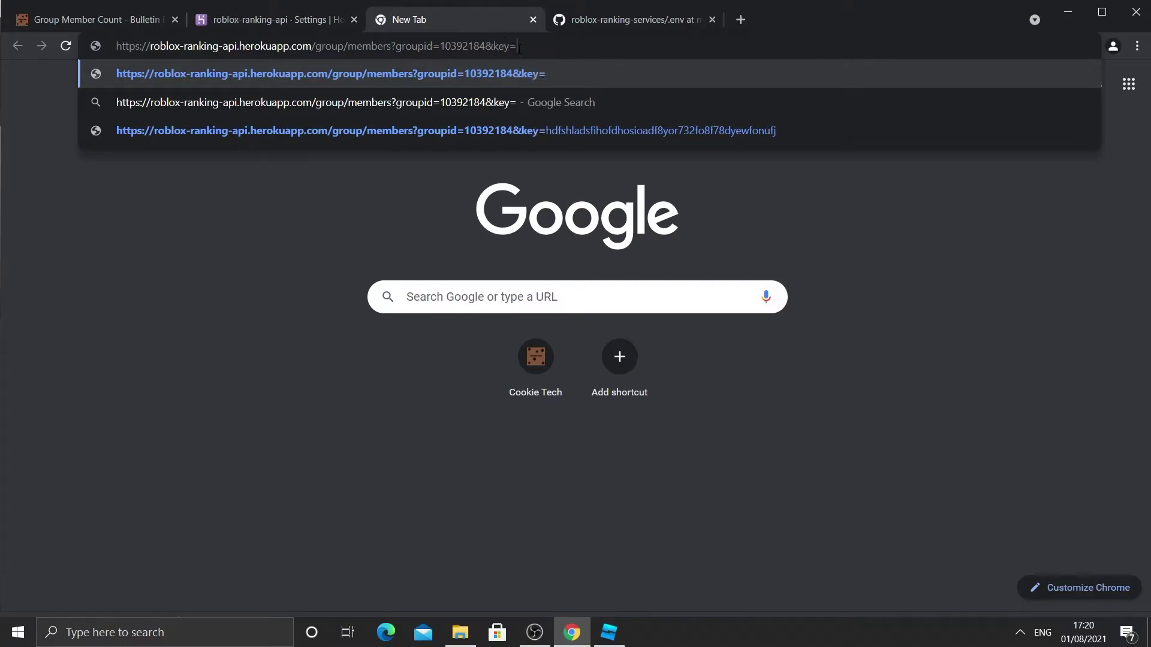
key(ctrl+v)
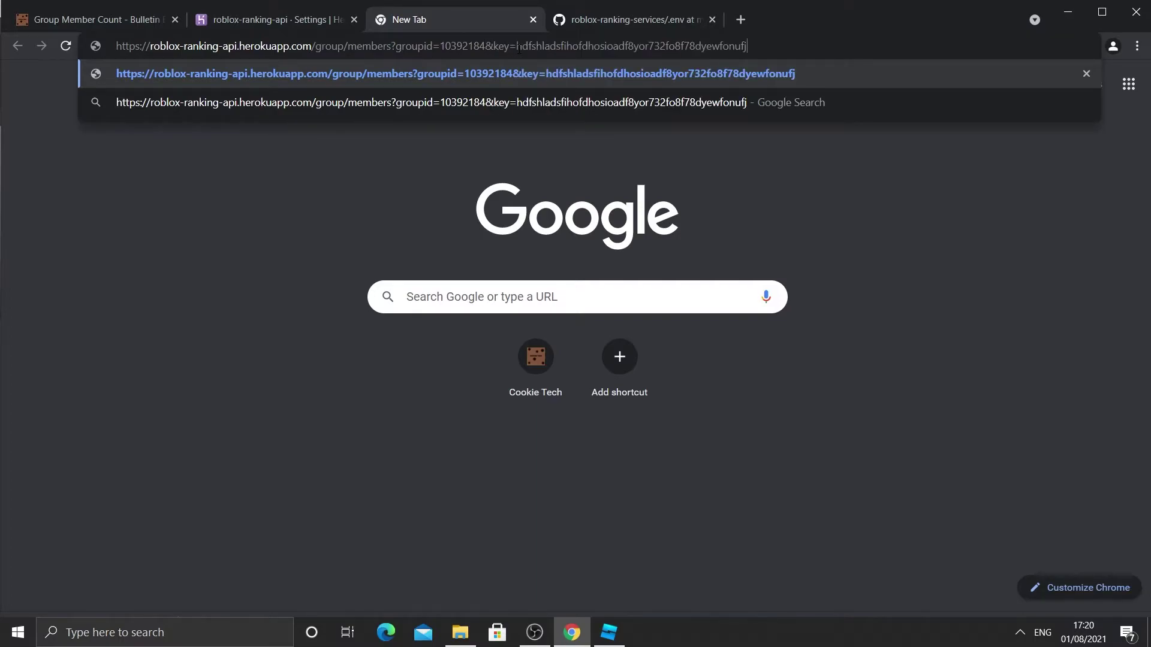
key(Return)
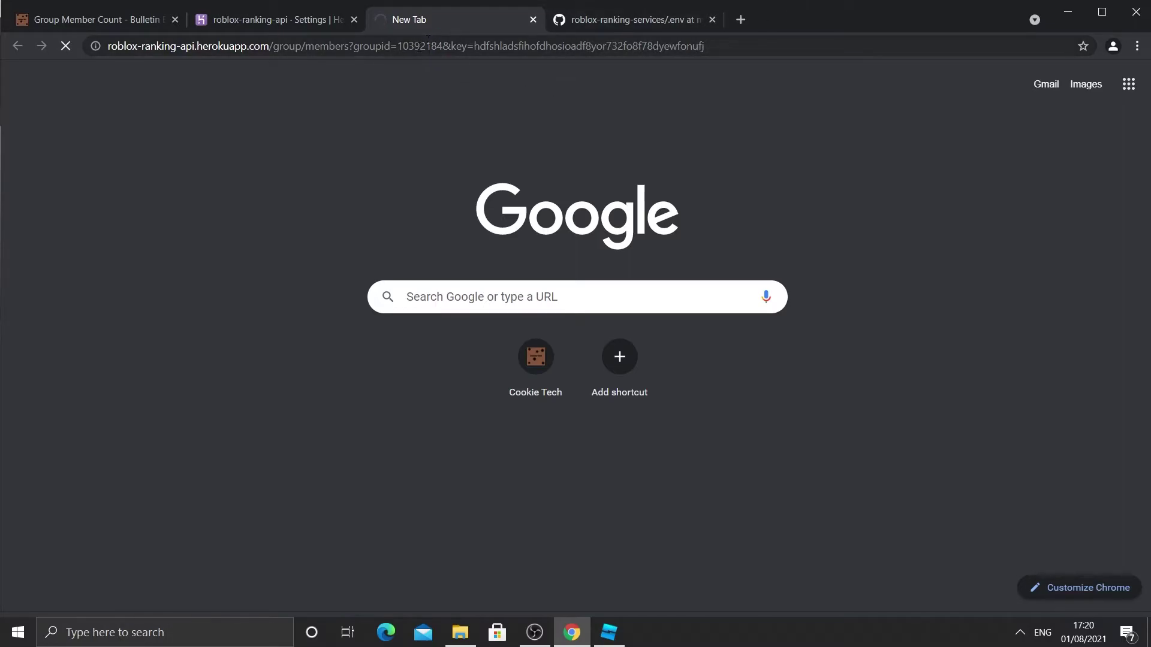
click(280, 24)
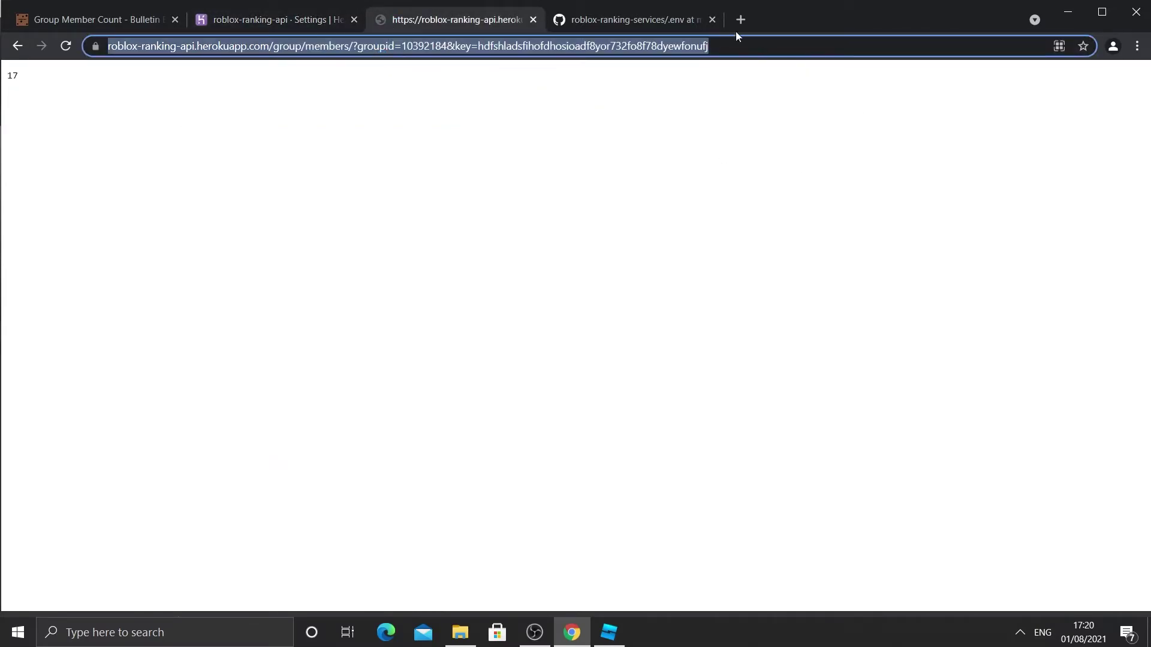
right_click(675, 48)
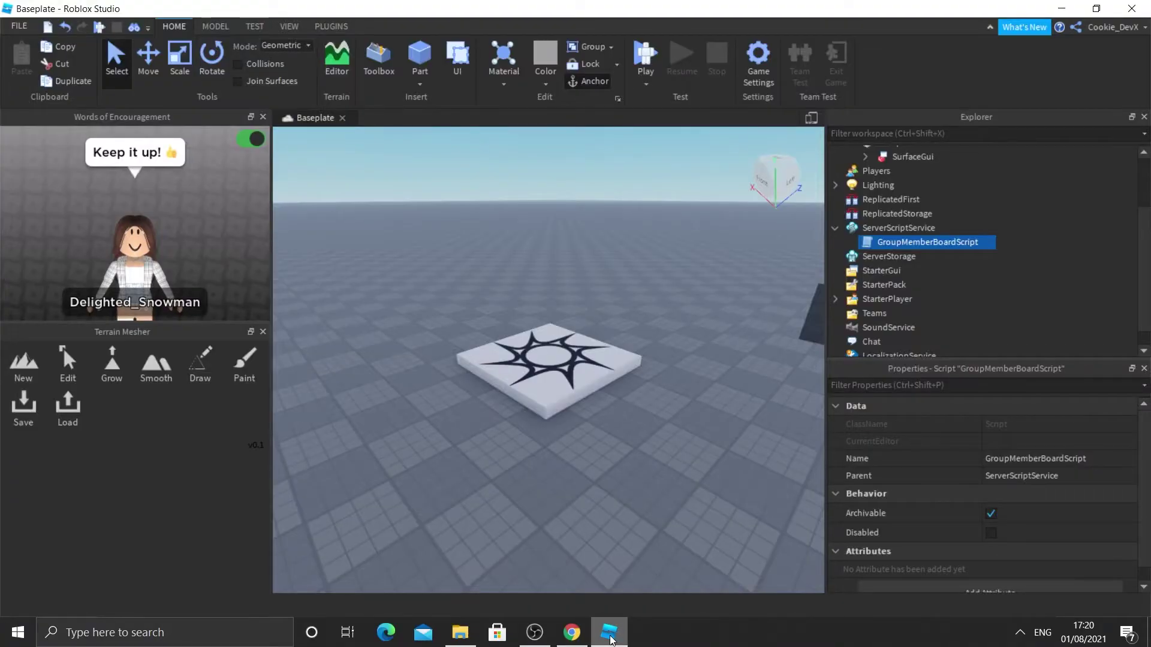
- Paste the Heroku group/members API address into the URL string on line 2 of GroupMemberBoardScript
mouse_move(863, 245)
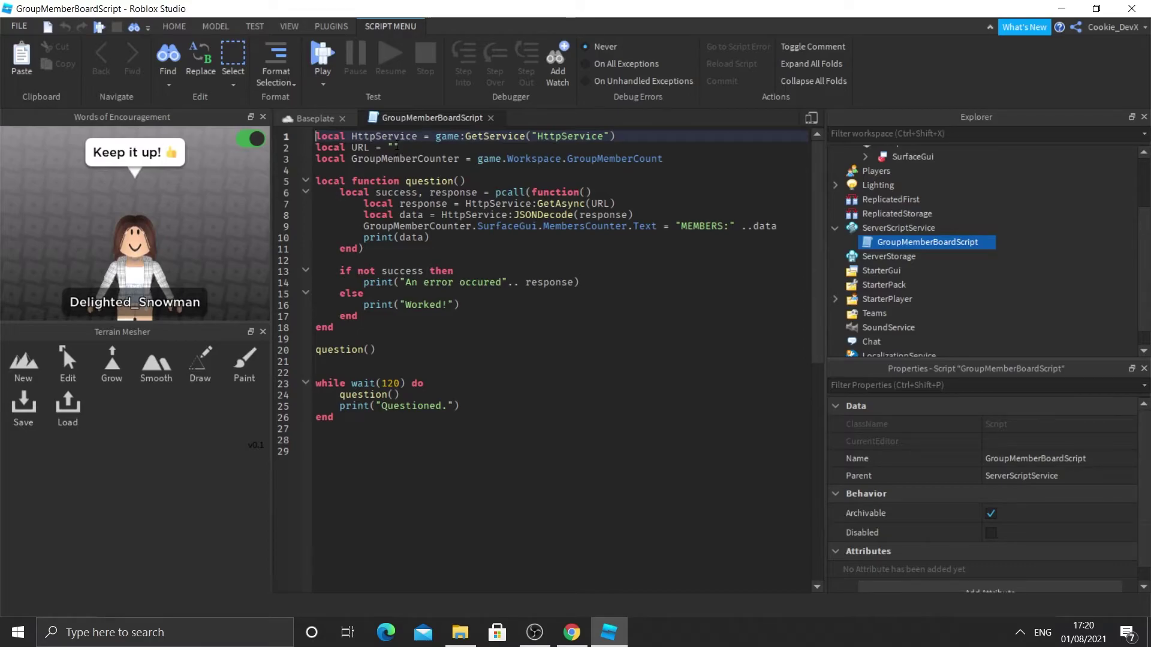
click(397, 147)
key(ctrl+v)
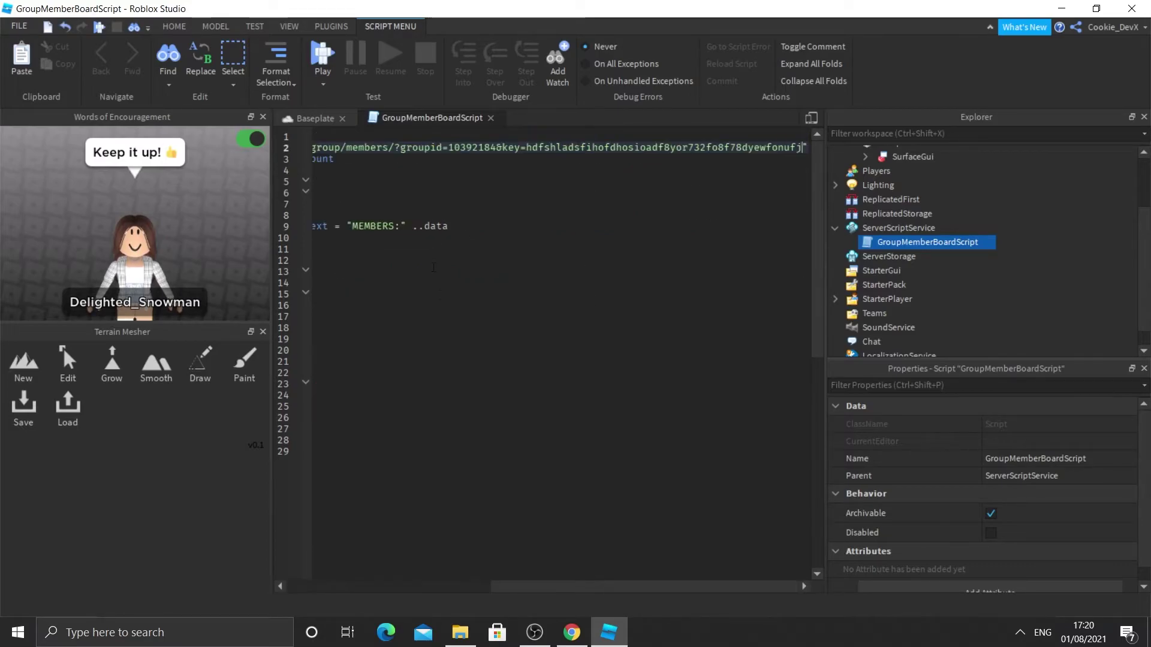
click(793, 465)
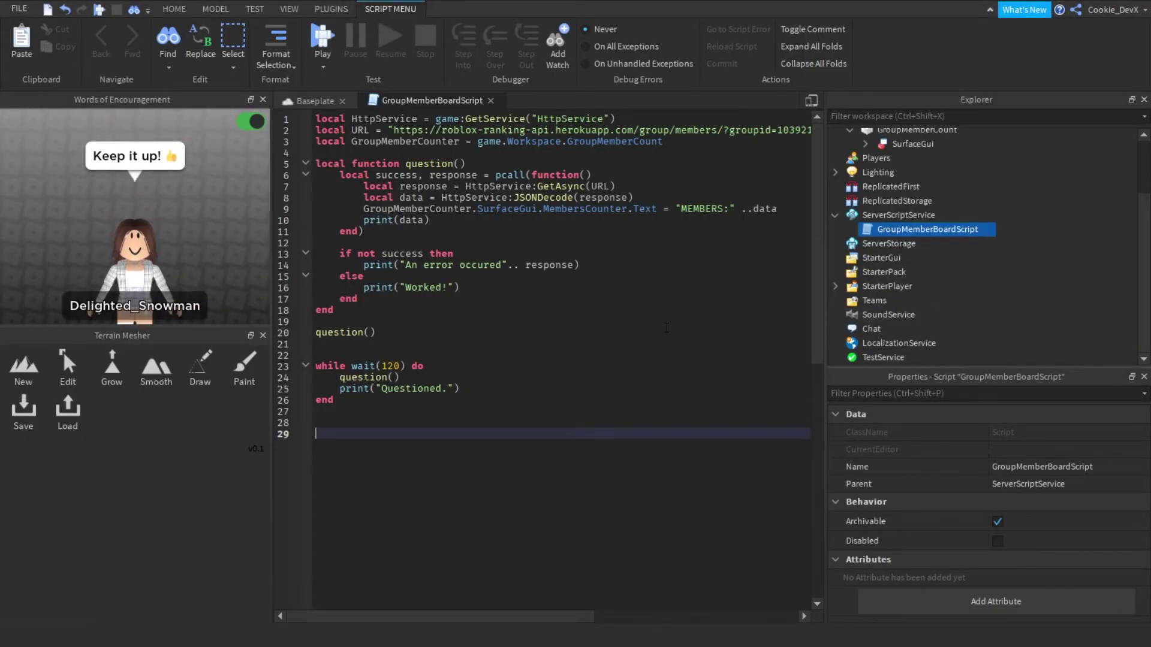
- Publish the place to Roblox as a new game named GroupMemberCounter
click(295, 107)
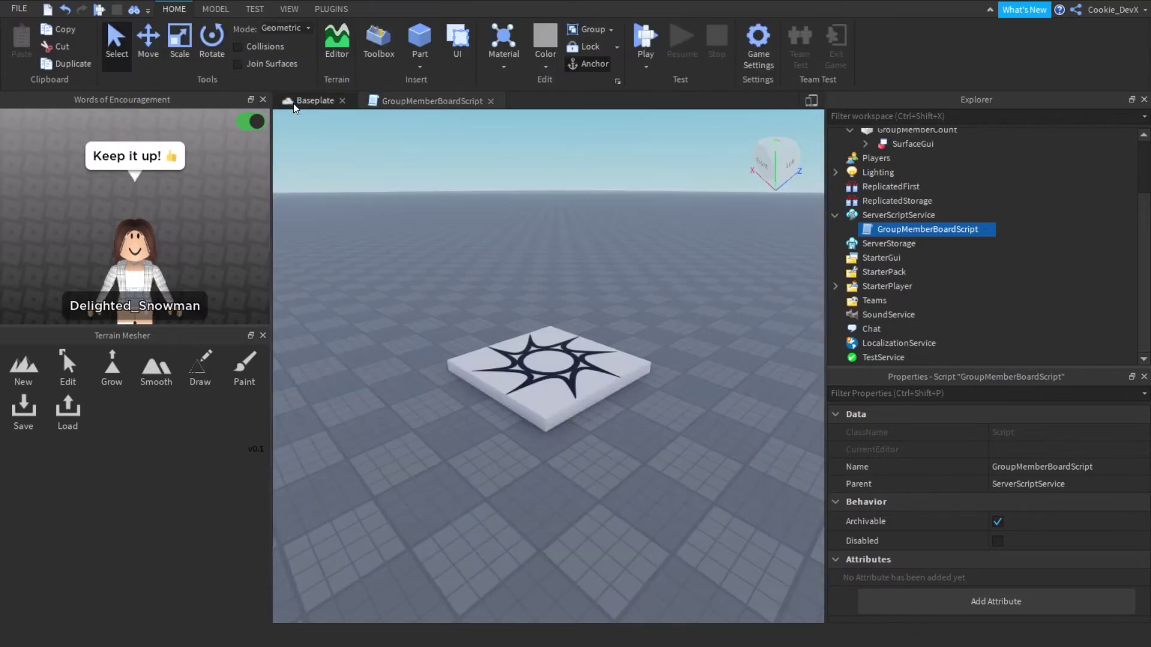
click(19, 10)
click(124, 193)
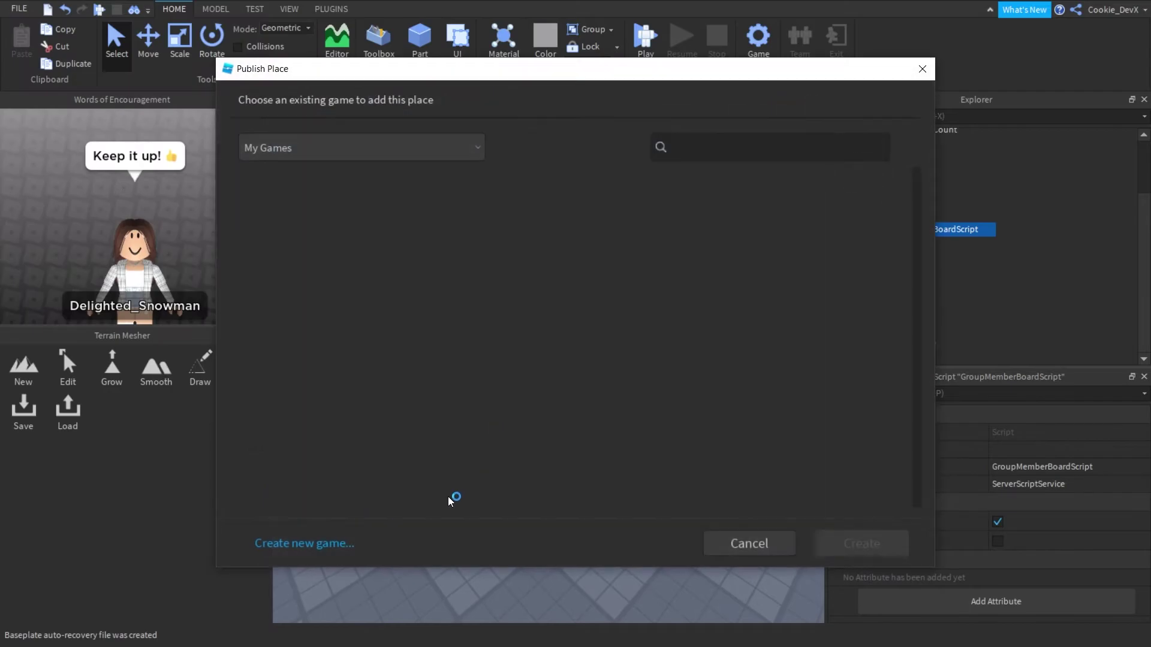
click(336, 544)
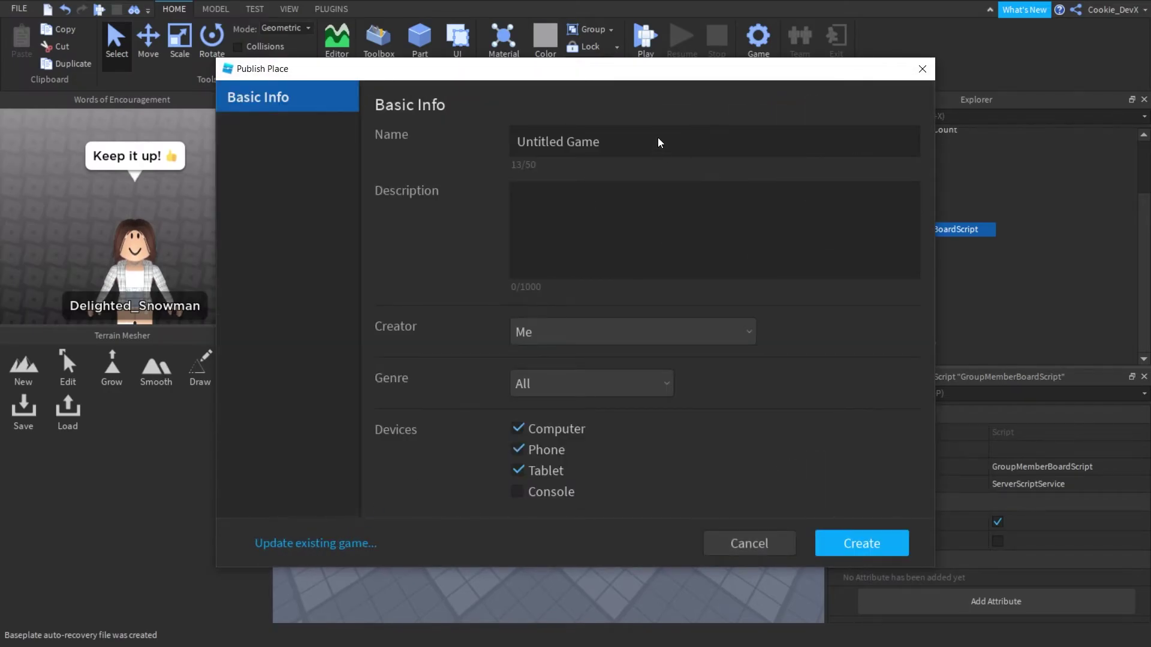
click(306, 541)
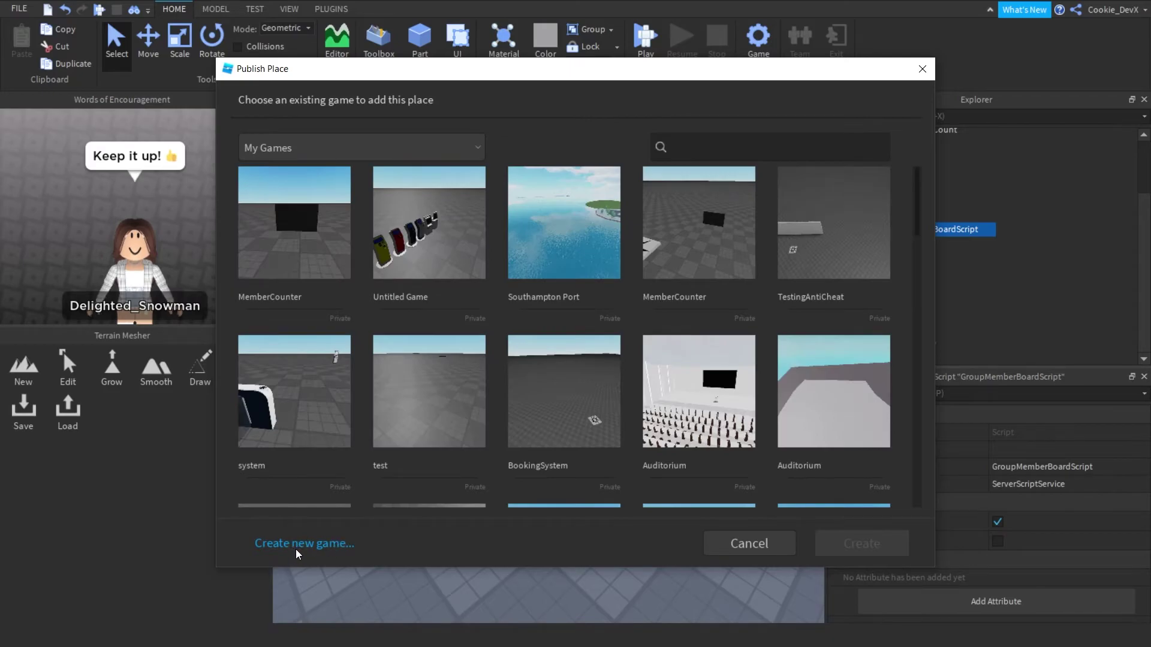
click(298, 548)
click(674, 139)
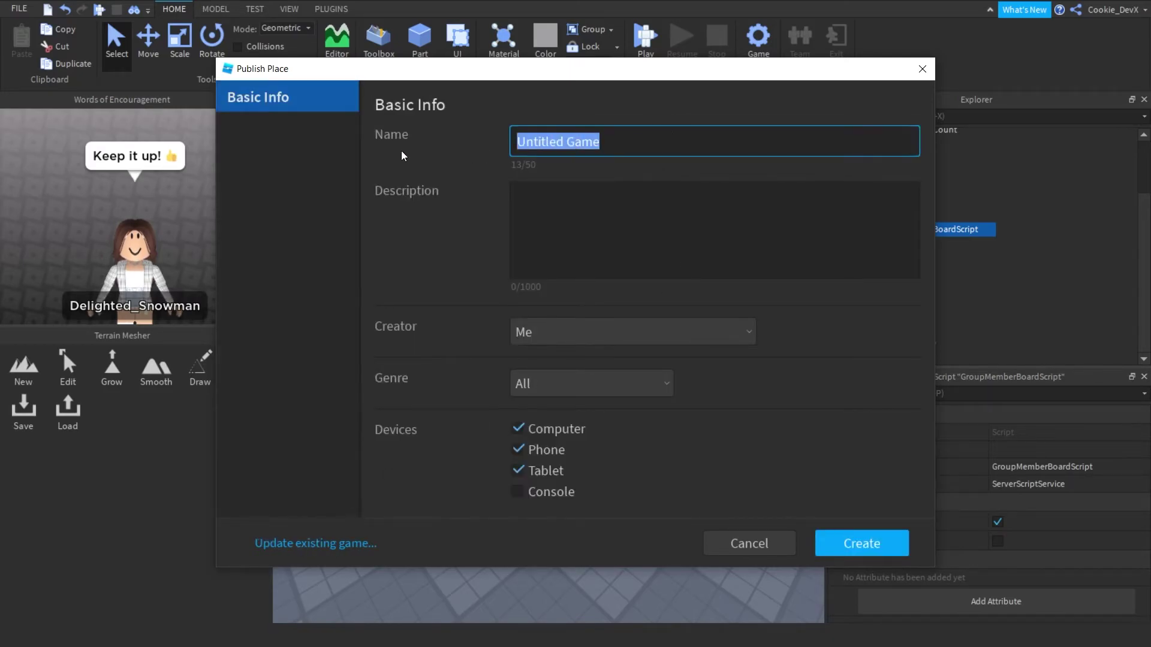
key(BackSpace)
text(Grou)
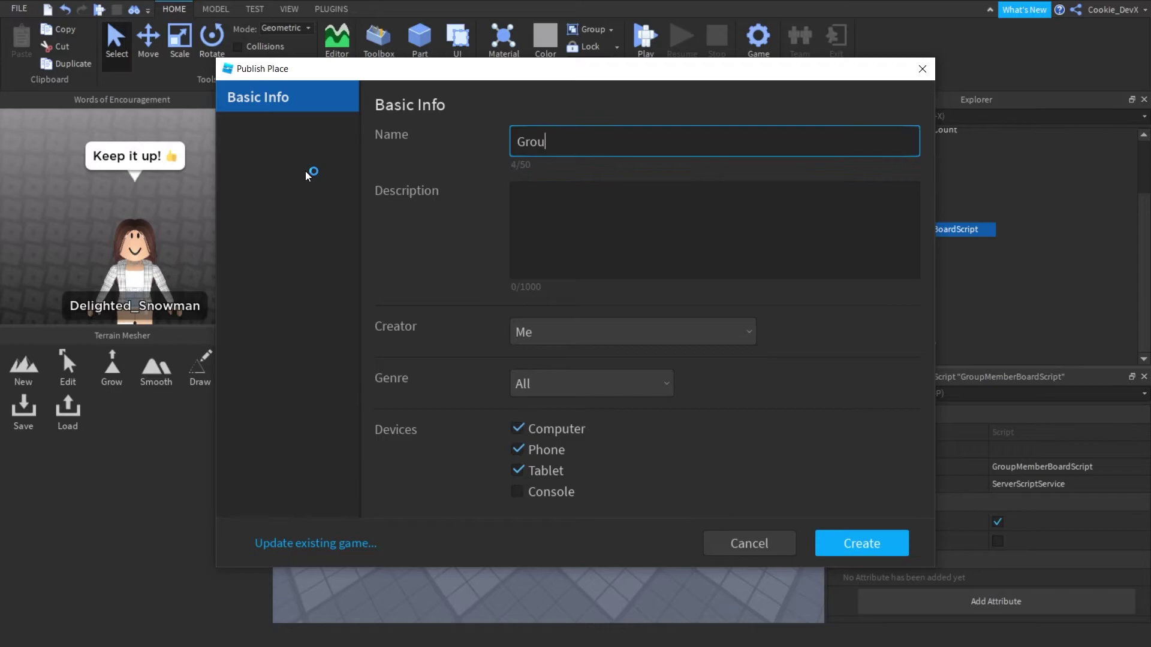
text(pMemberCounter)
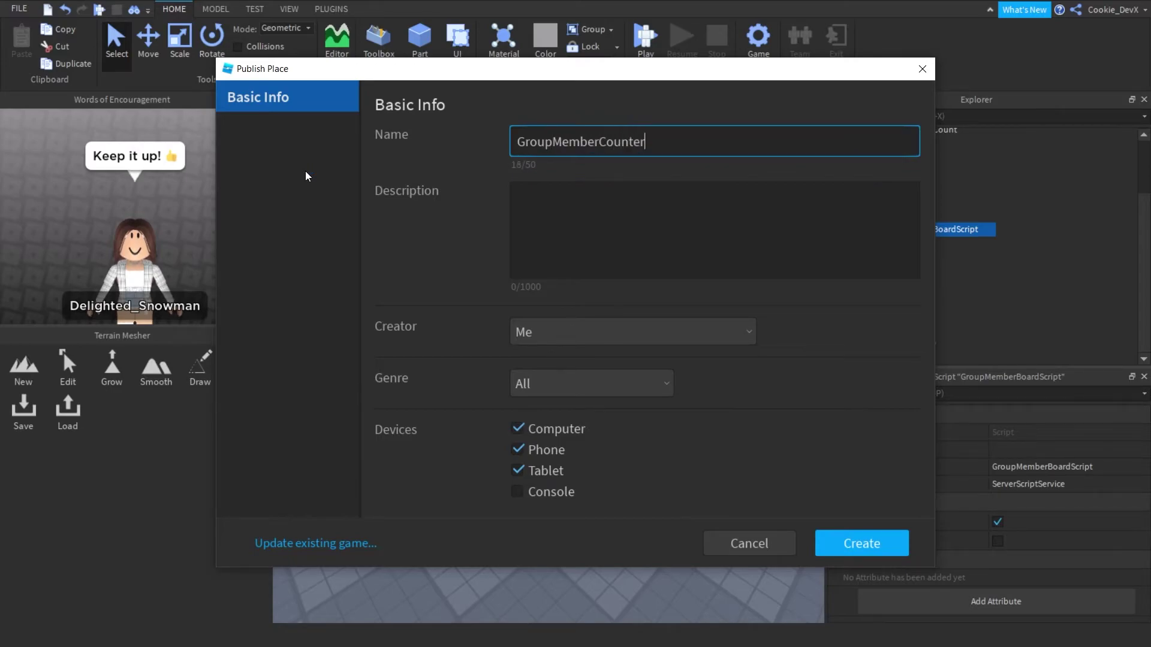
click(836, 544)
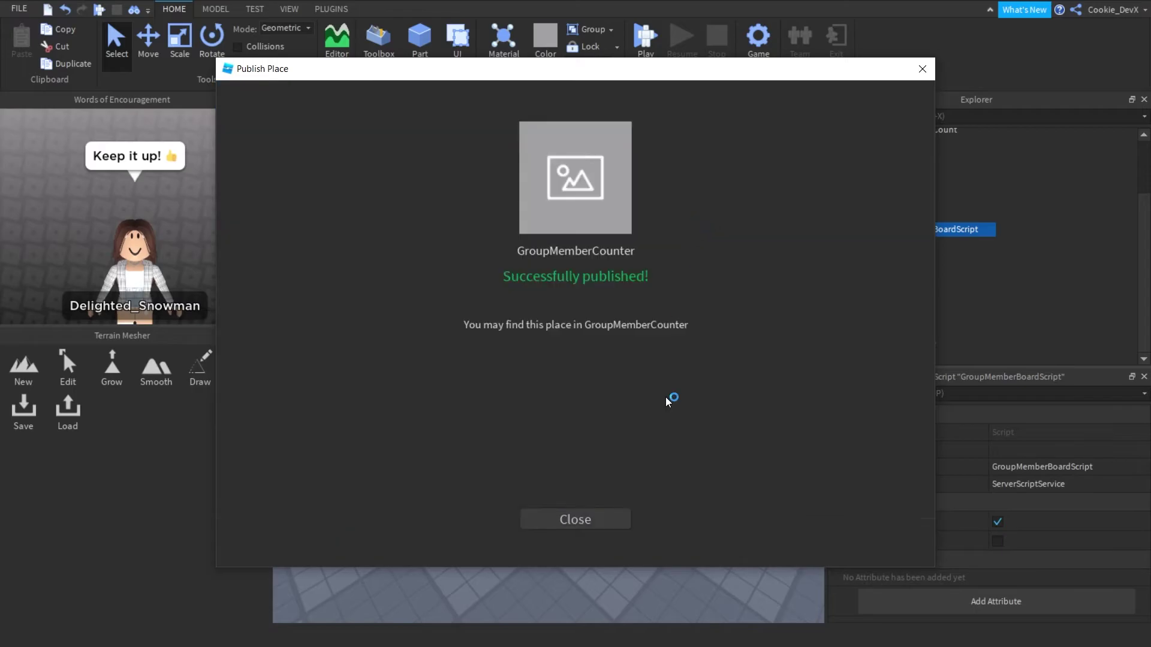
click(606, 521)
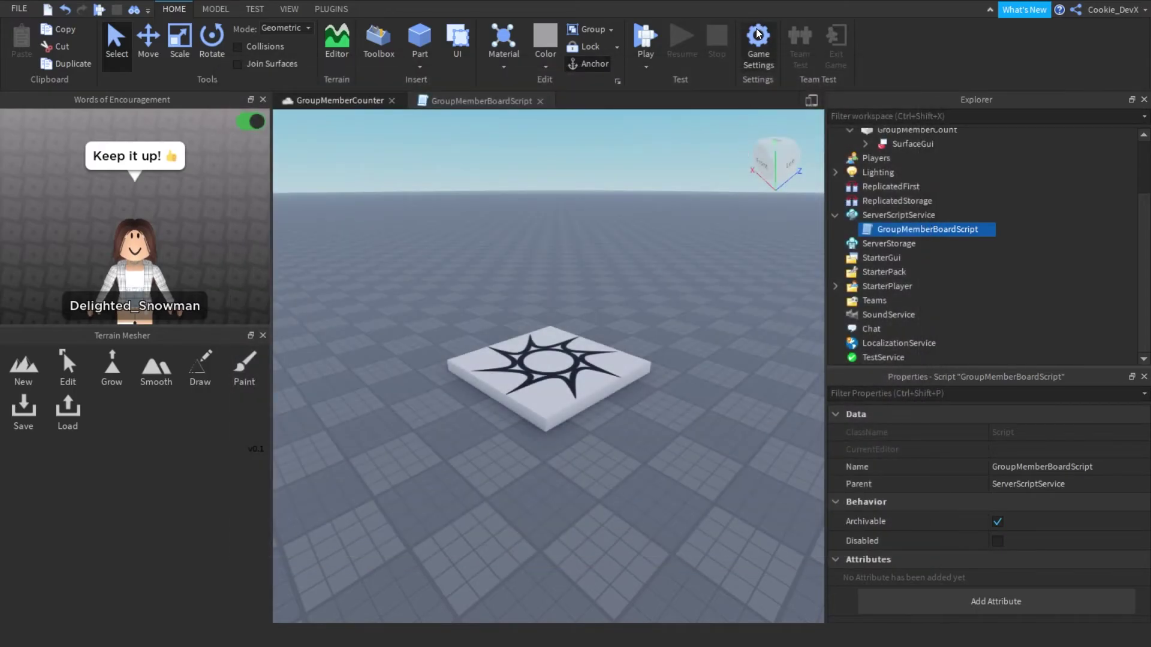
click(758, 55)
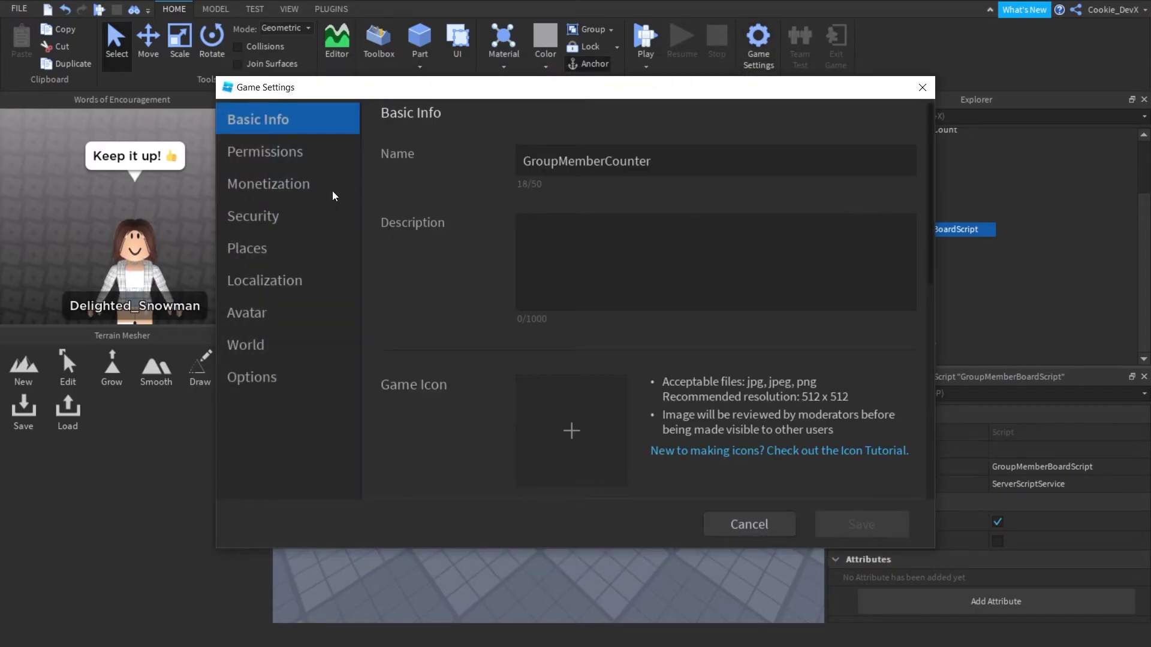
click(275, 214)
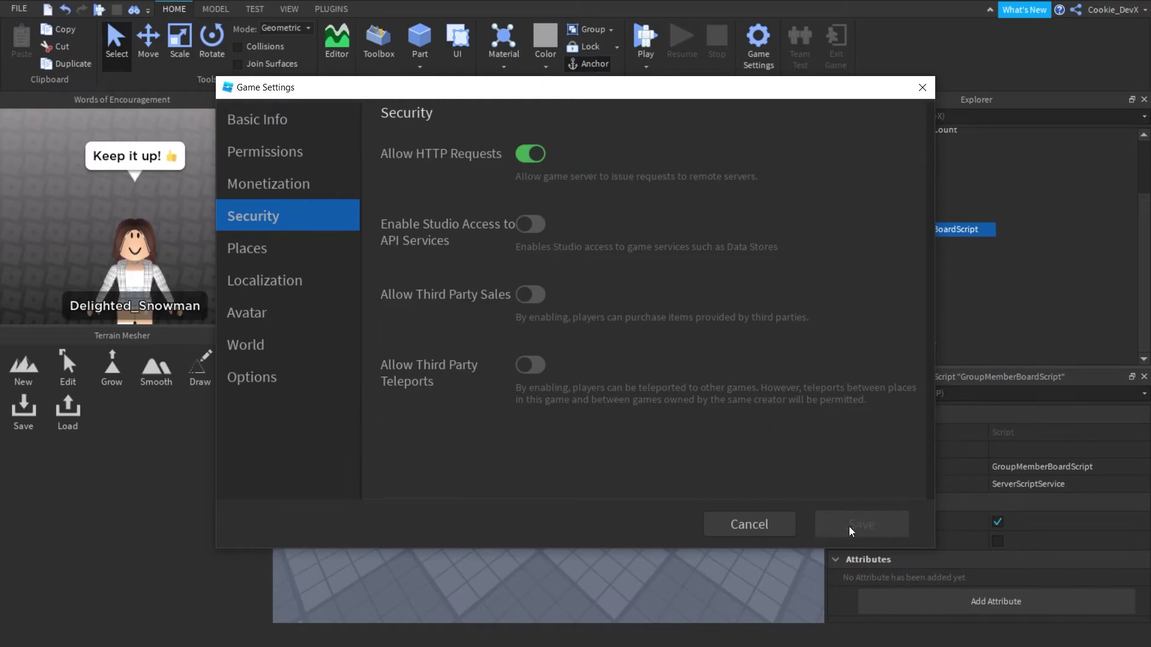
click(921, 88)
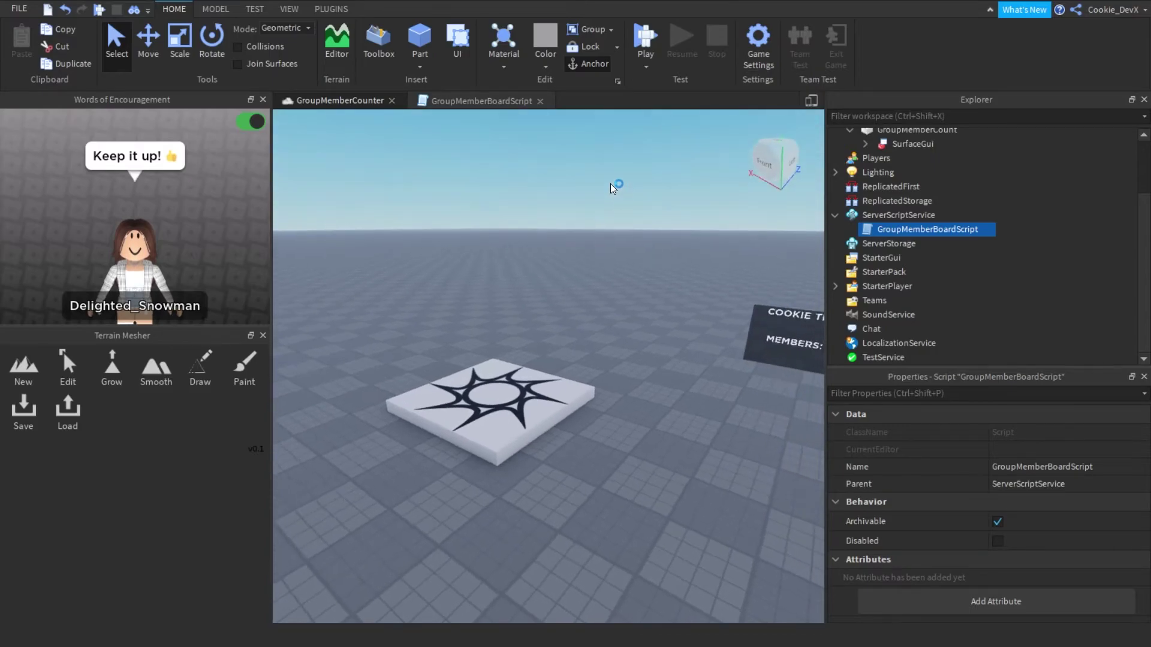
- Select the sign's Title label under SurfaceGui and filter Properties to 'text'
click(617, 311)
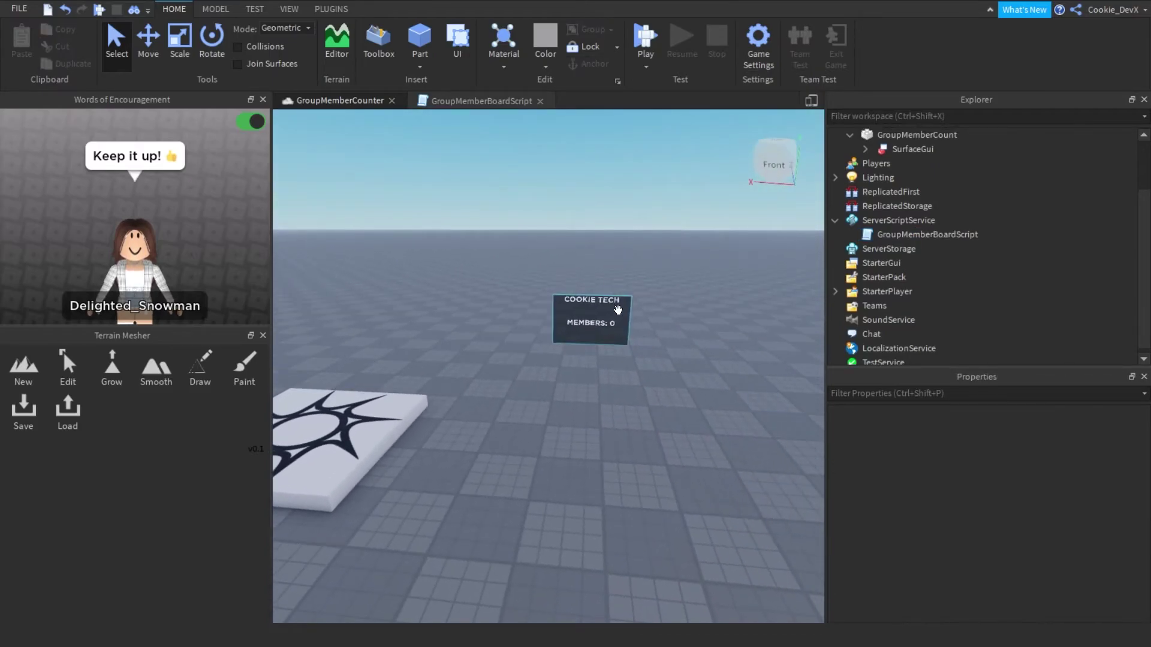
scroll(650, 270, up, 3)
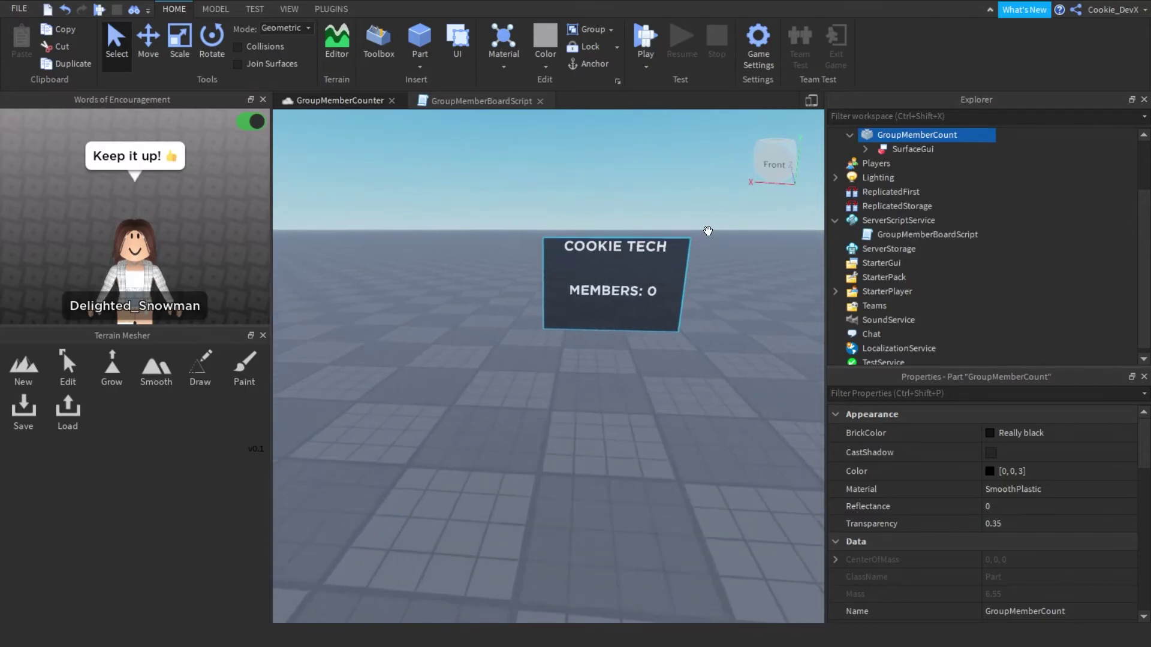
click(865, 150)
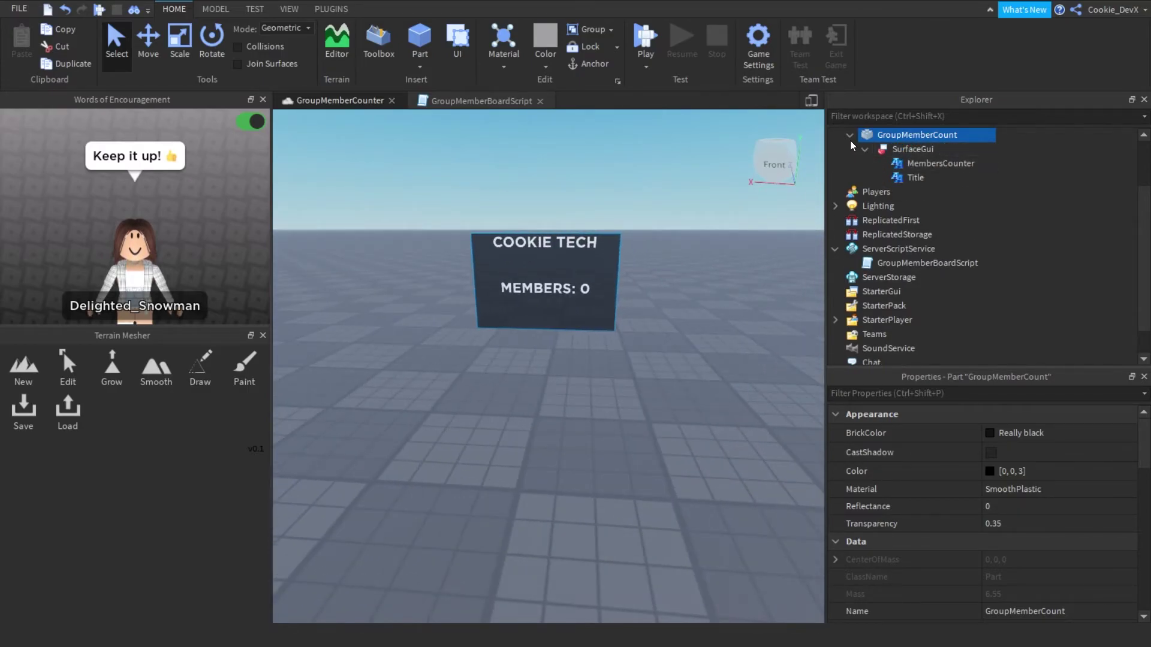
scroll(911, 203, up, 1)
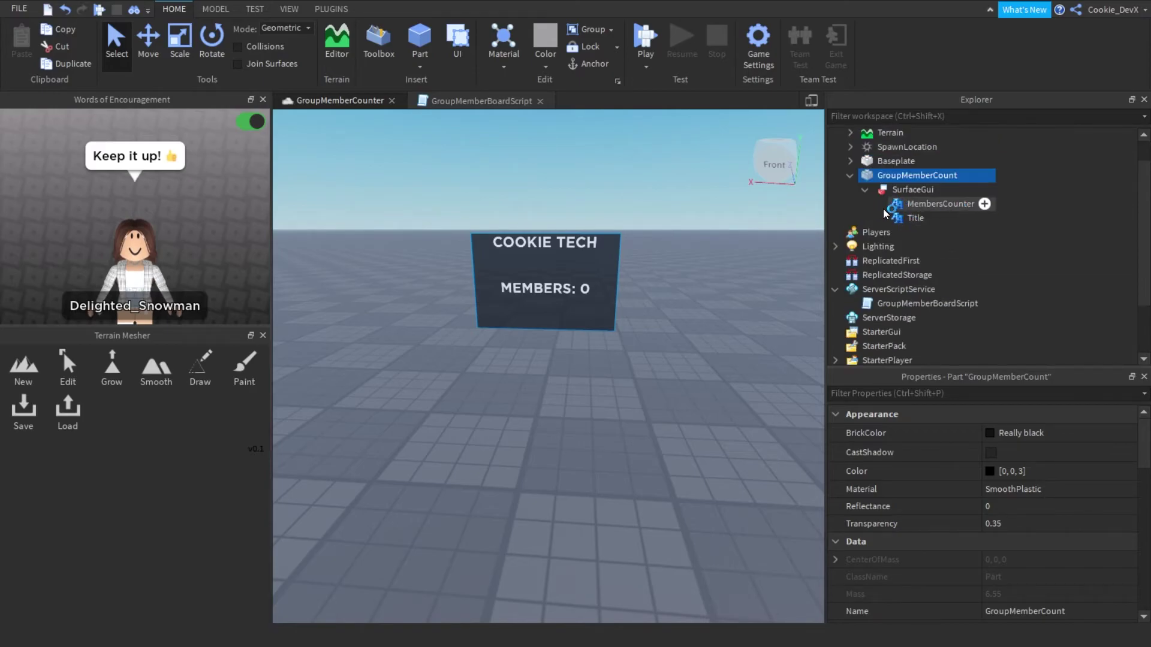
click(919, 207)
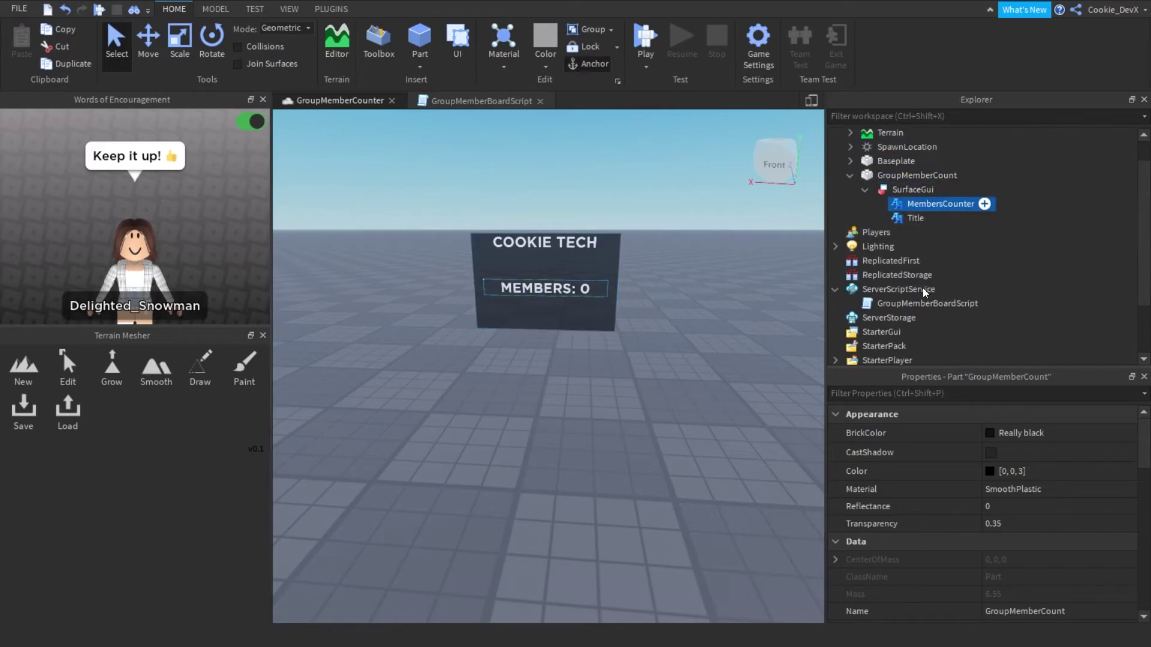
click(904, 221)
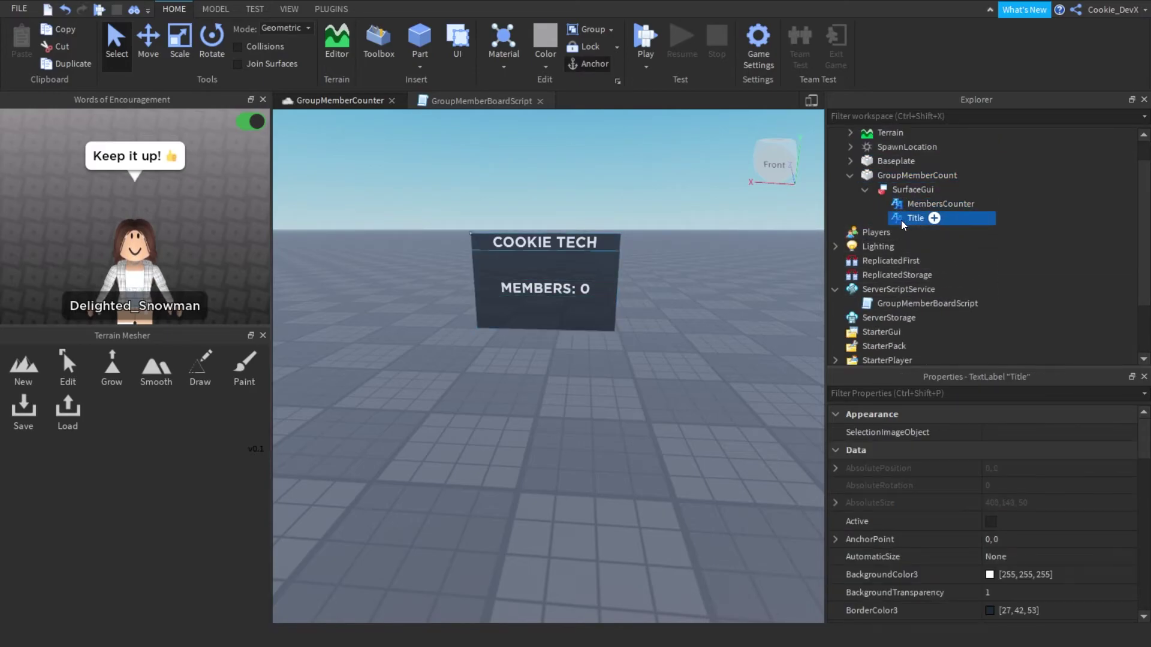
click(927, 394)
text(name)
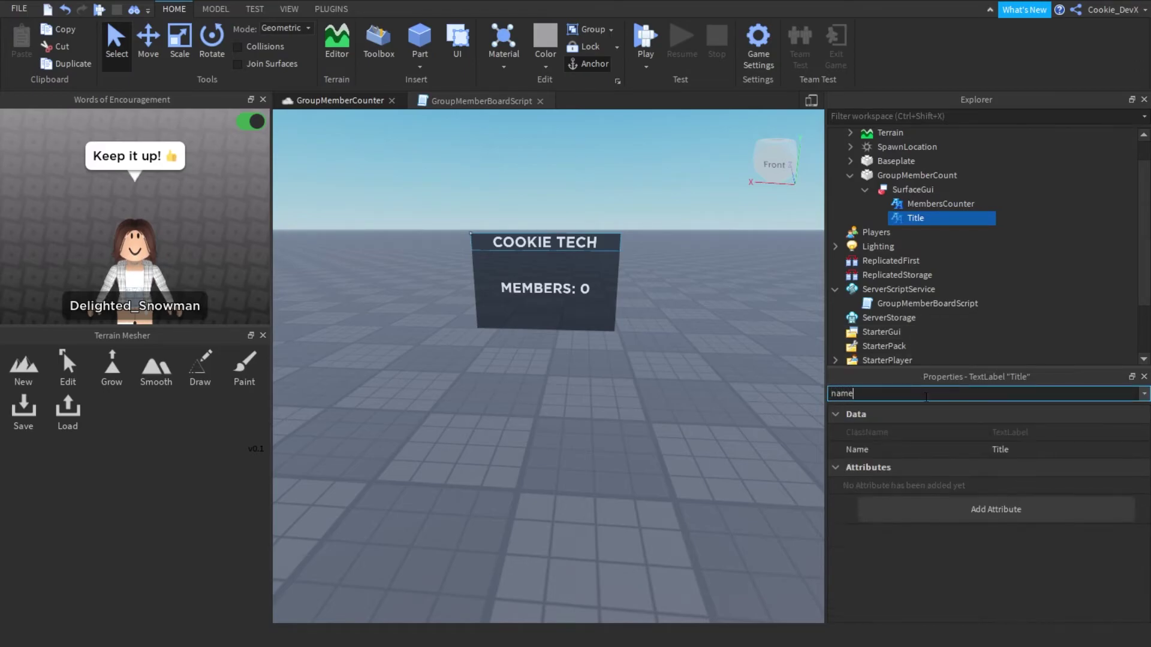
key(BackSpace)
key(BackSpace)
key(BackSpace)
key(BackSpace)
text(text)
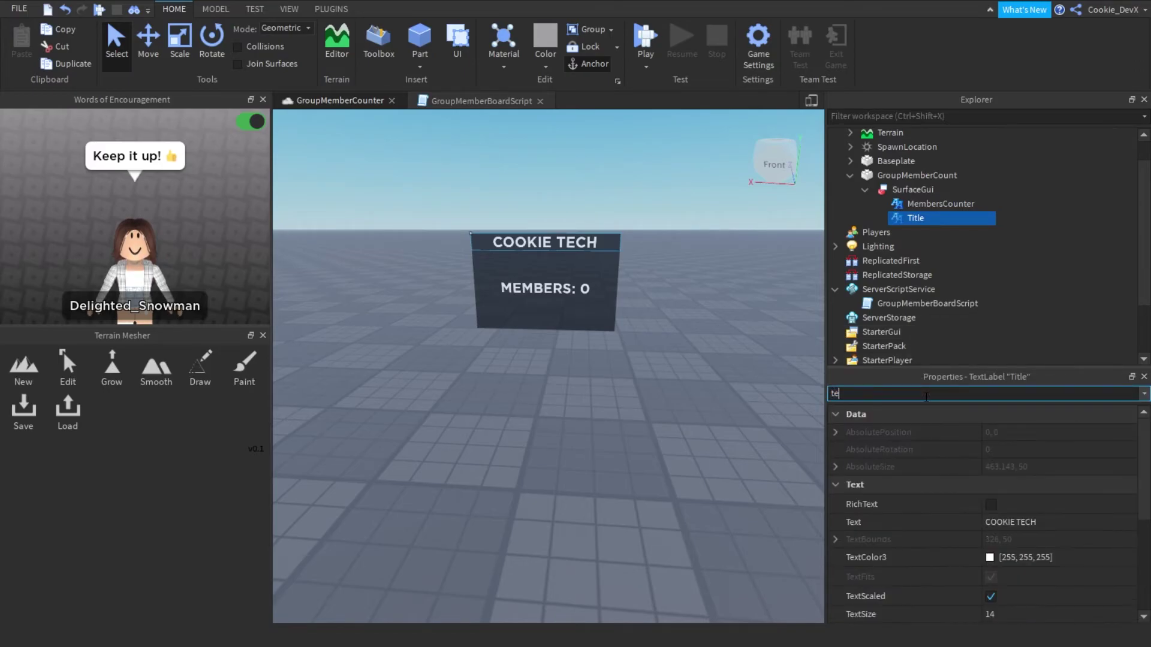
- Replace the Title's Text value COOKIE TECH with 'My Group', correcting its capitalisation
click(1029, 452)
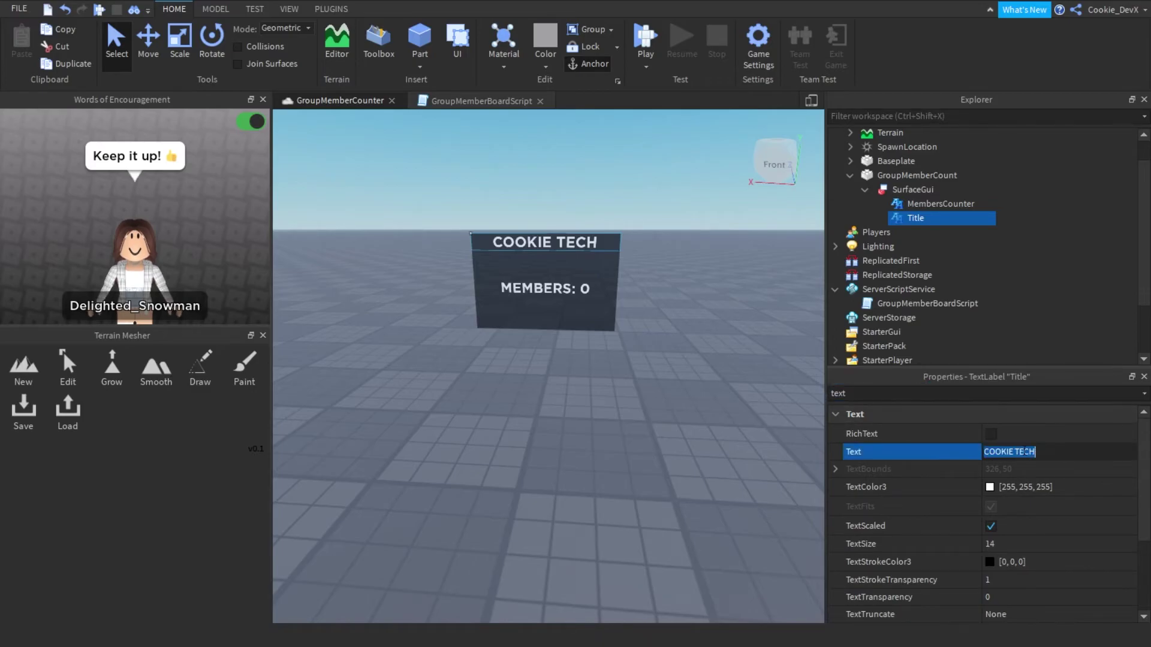
key(BackSpace)
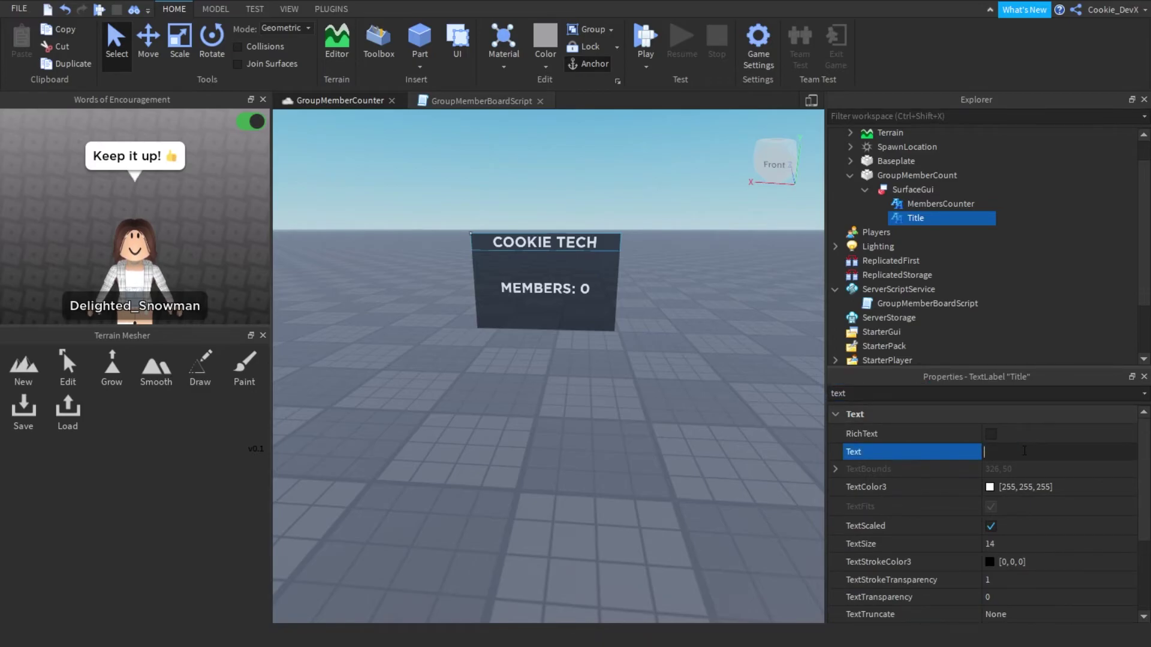
text(HA)
text(My)
text( GRoup)
key(Return)
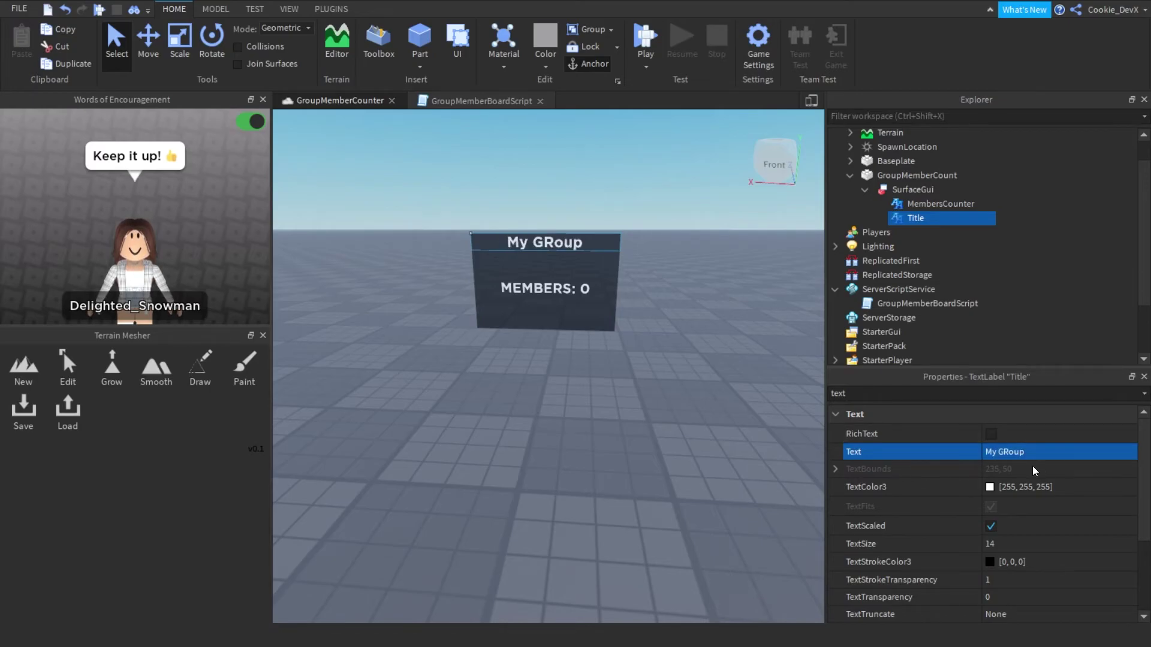
click(1025, 452)
key(Return)
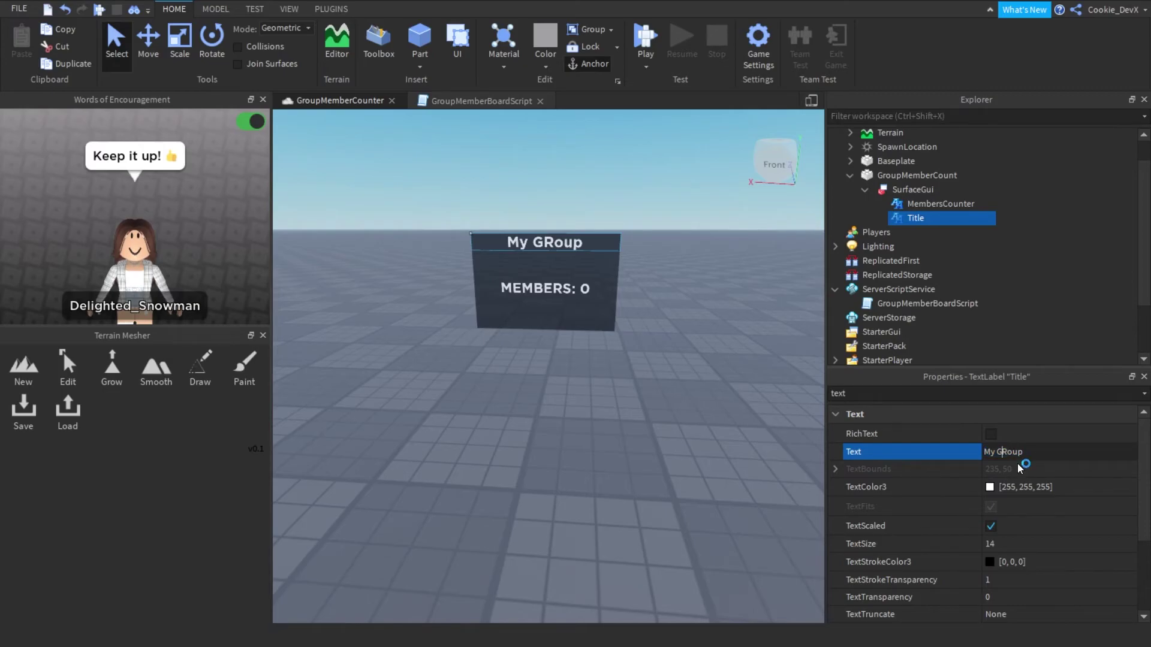
key(Delete)
text(r)
key(Return)
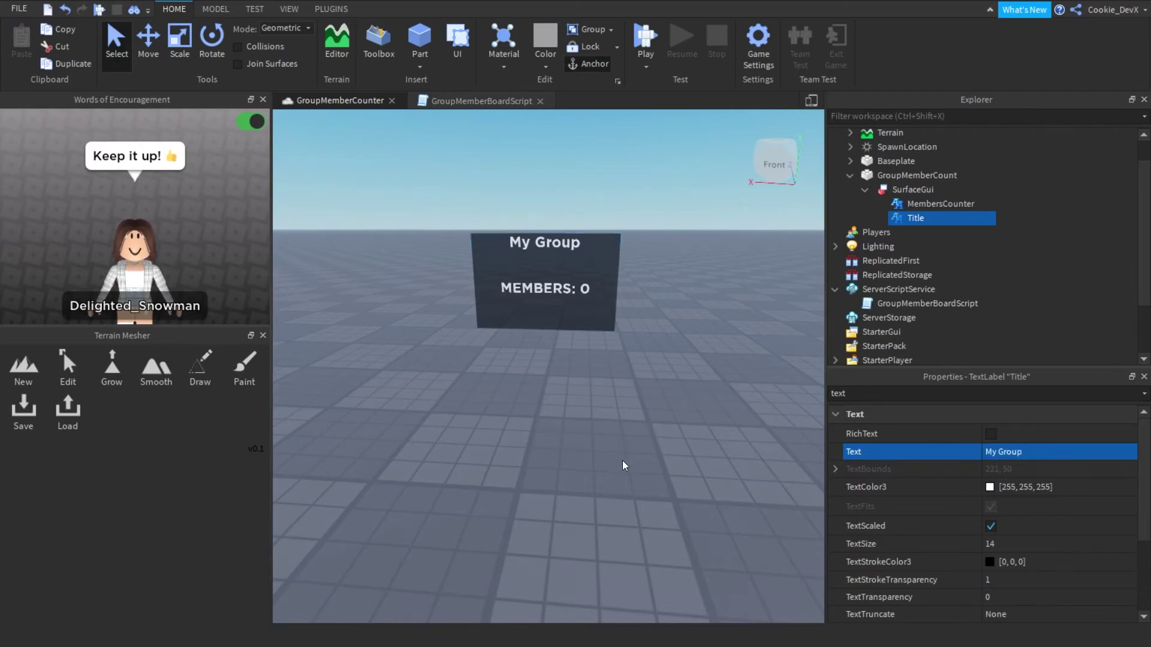
click(623, 465)
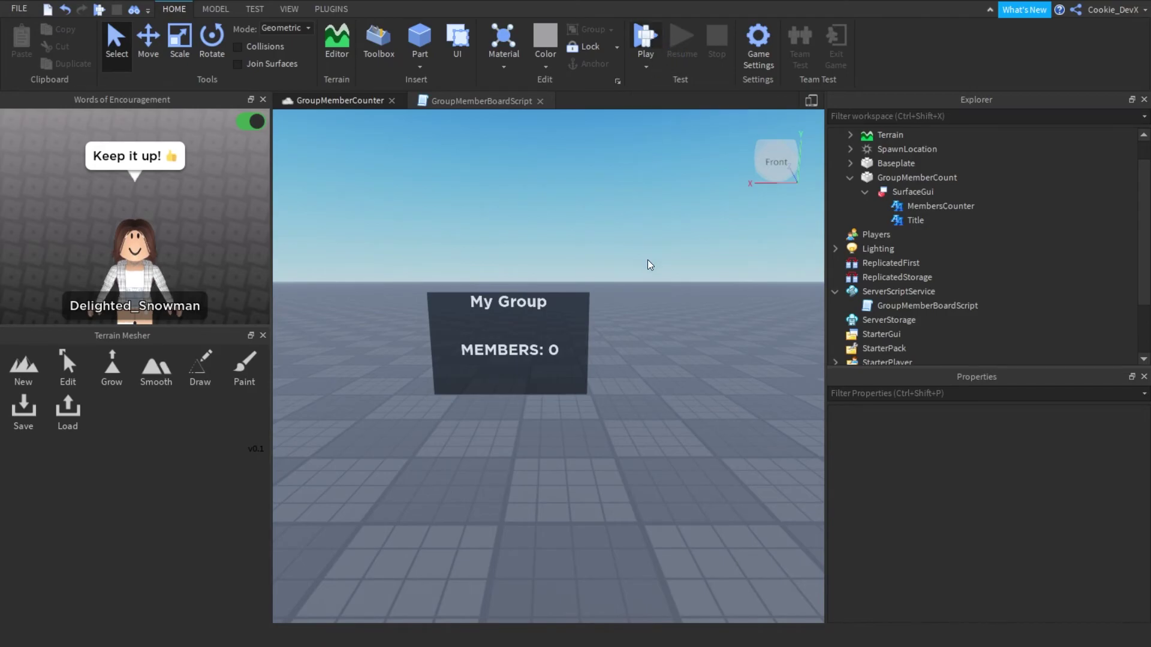
- Start a playtest with F5 and walk the character over to the member board
key(F5)
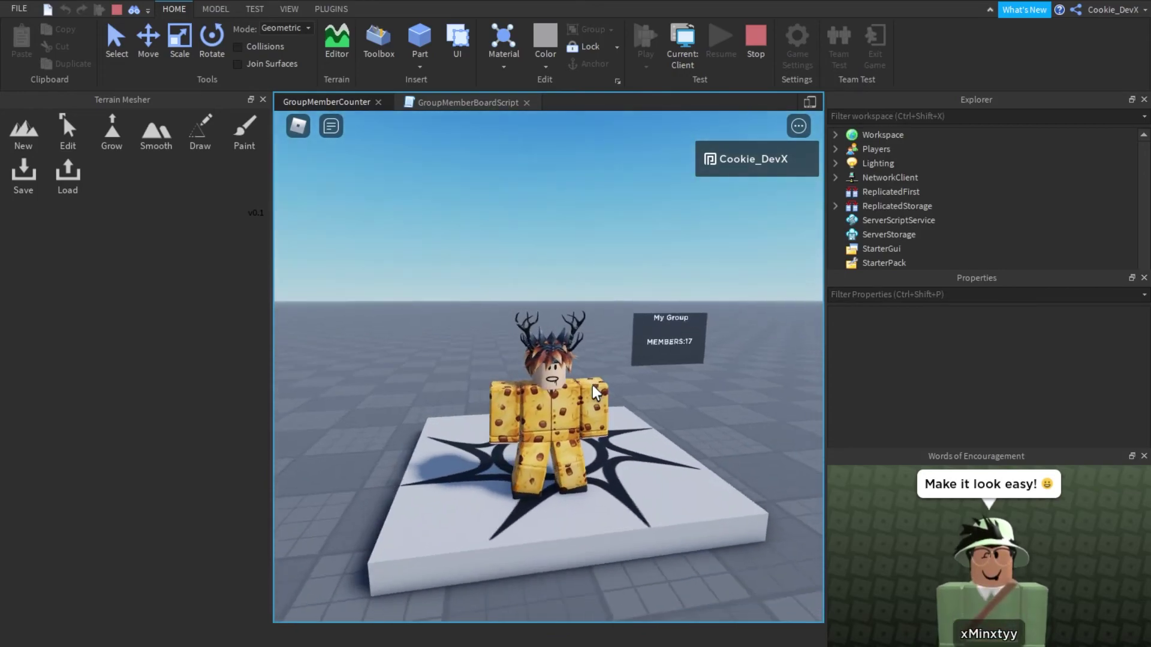
key(d)
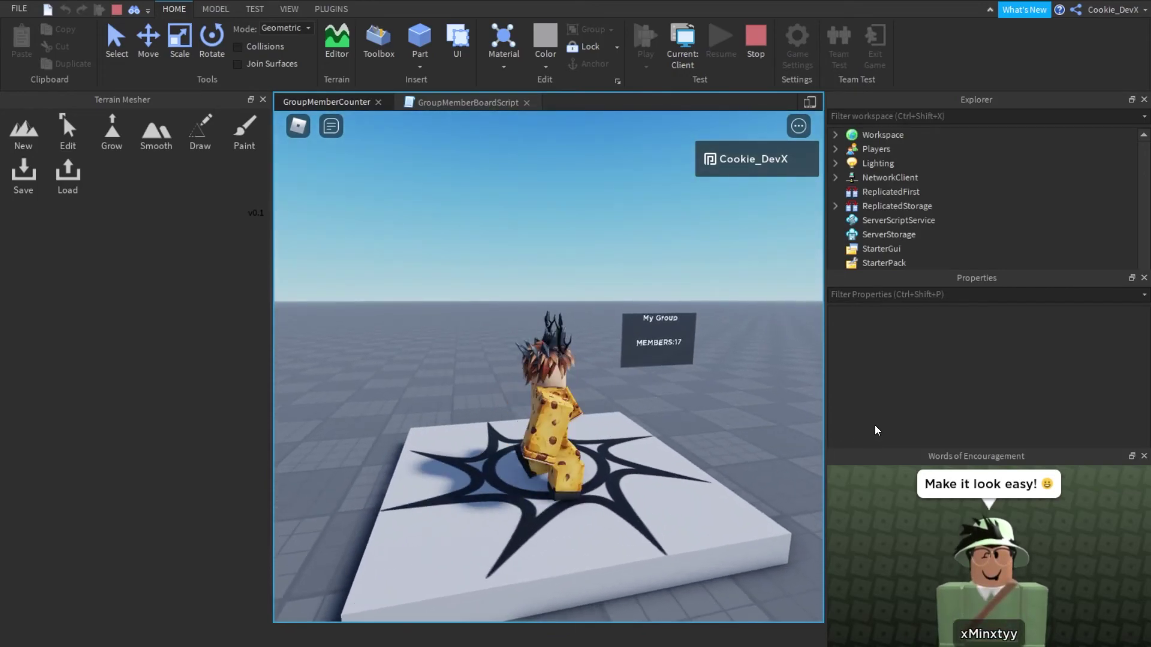
key(w)
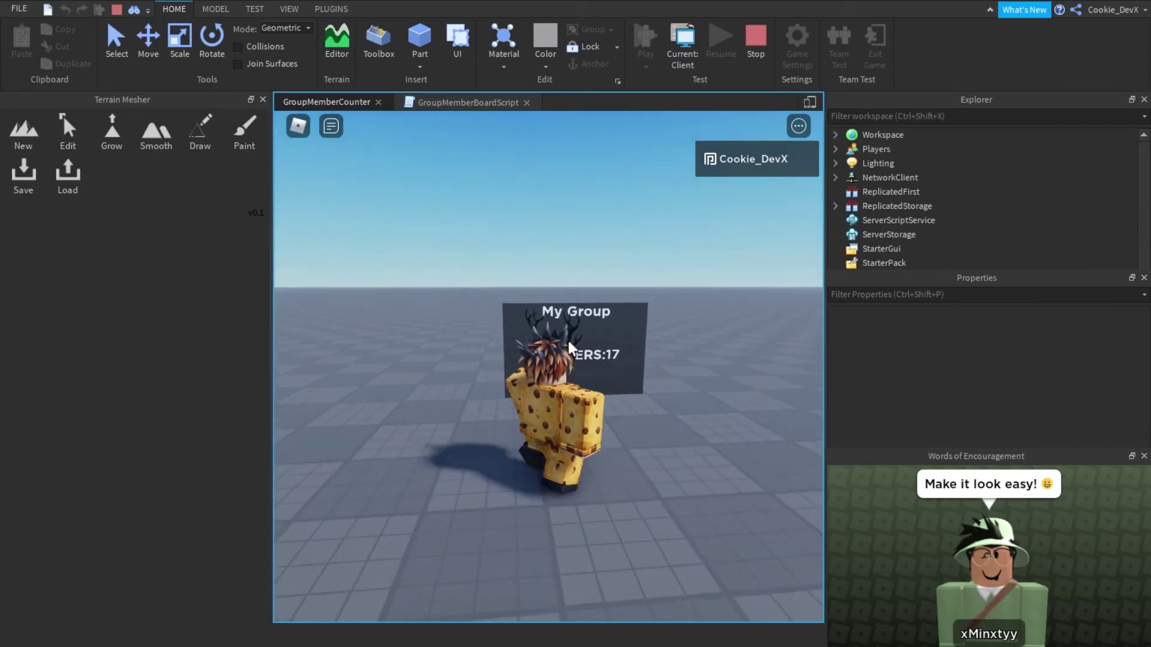
- Check the Developer Console log for the MEMBERS:17 fetch, then close it and orbit around the board
key(F9)
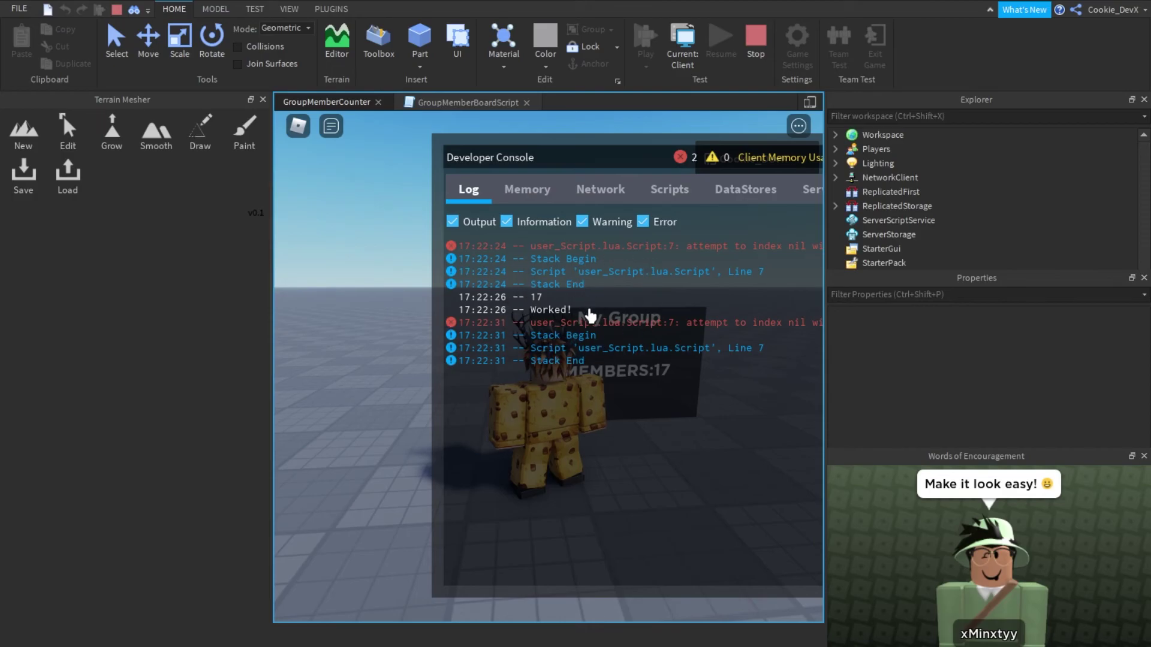
drag(568, 162, 427, 629)
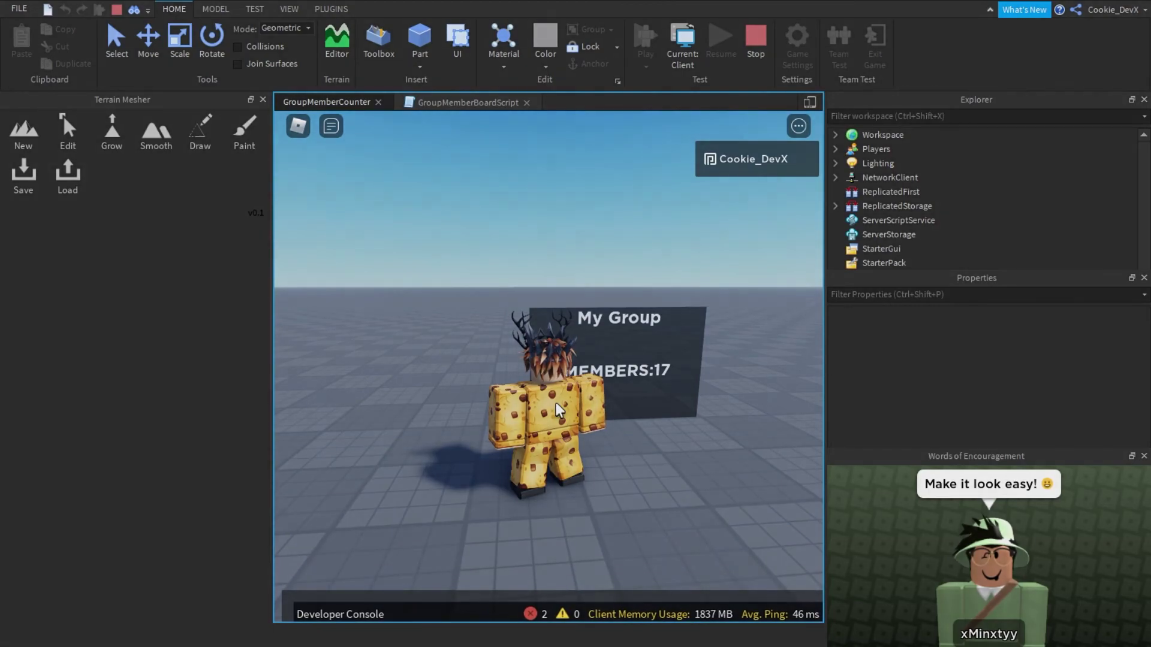
key(F9)
right_drag(558, 411, 579, 401)
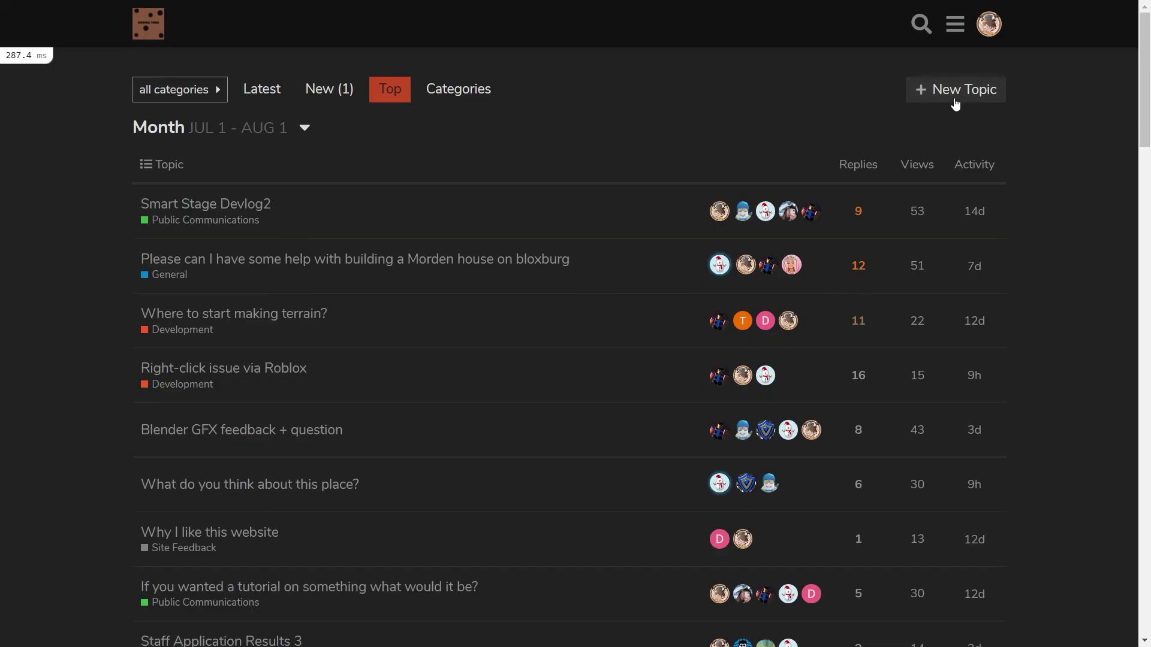
- Start a new topic titled 'My ranking services wont work.' in the Scripting Support category
click(955, 90)
text(M)
key(BackSpace)
text(My ra)
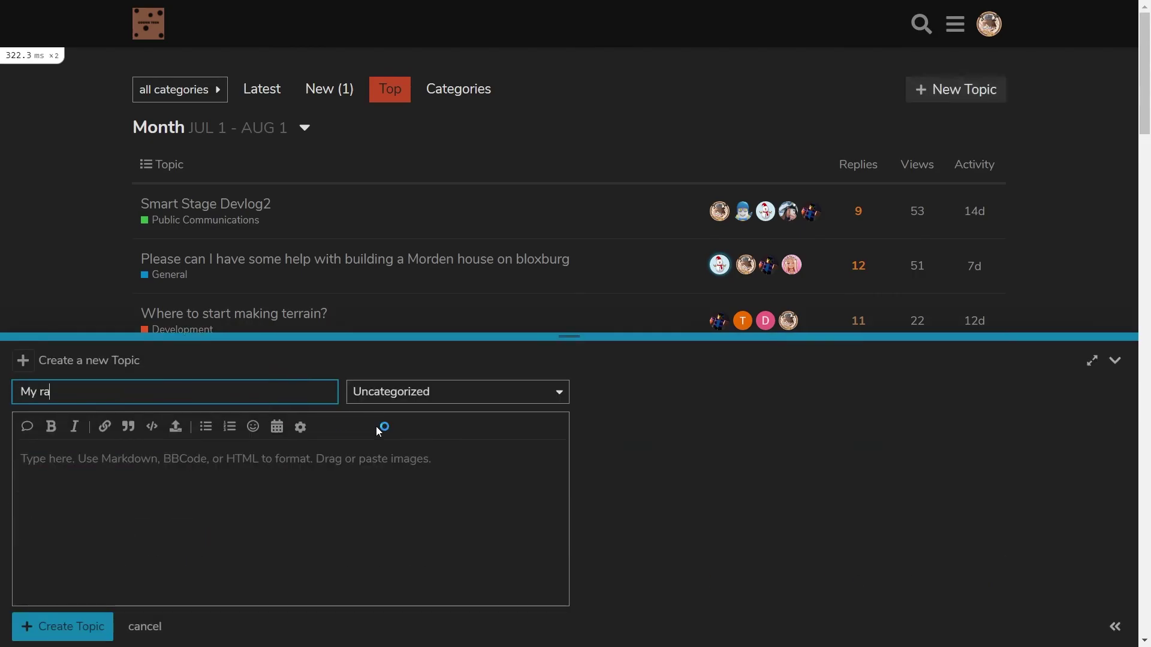
text(nking services wont work.)
click(393, 396)
text(sc)
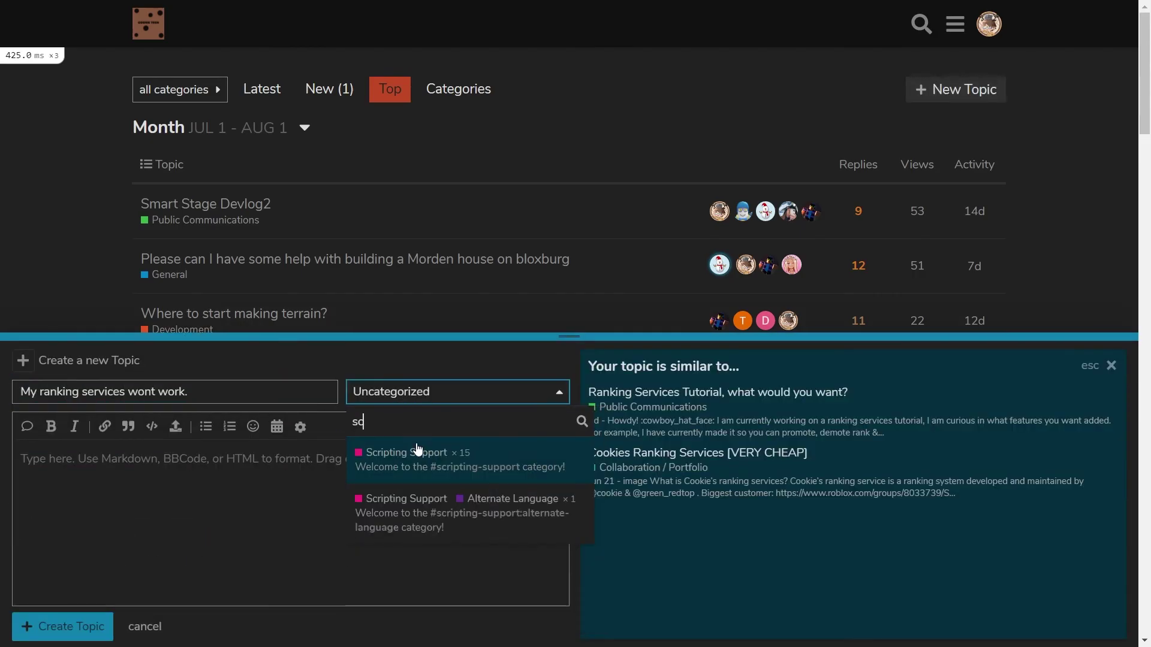
click(419, 450)
- Replace the template body with 'Help!' and begin the next line 'My server keeps saying'
key(ctrl+a)
key(BackSpace)
text(Help!)
key(Return)
key(Return)
text(My server keep)
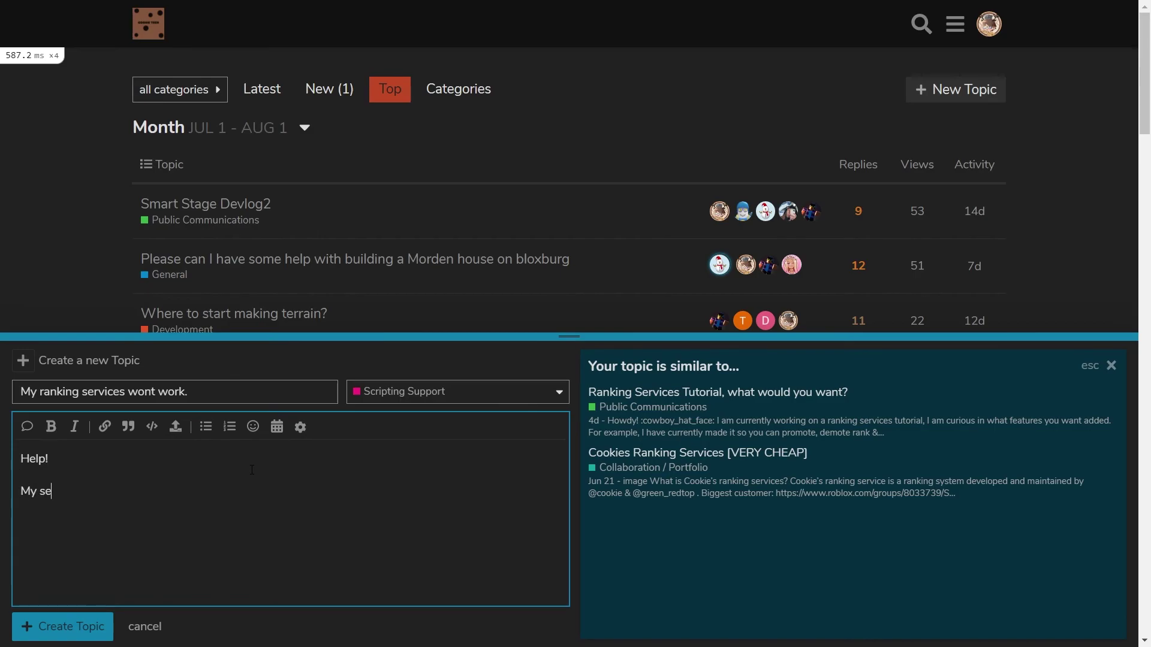